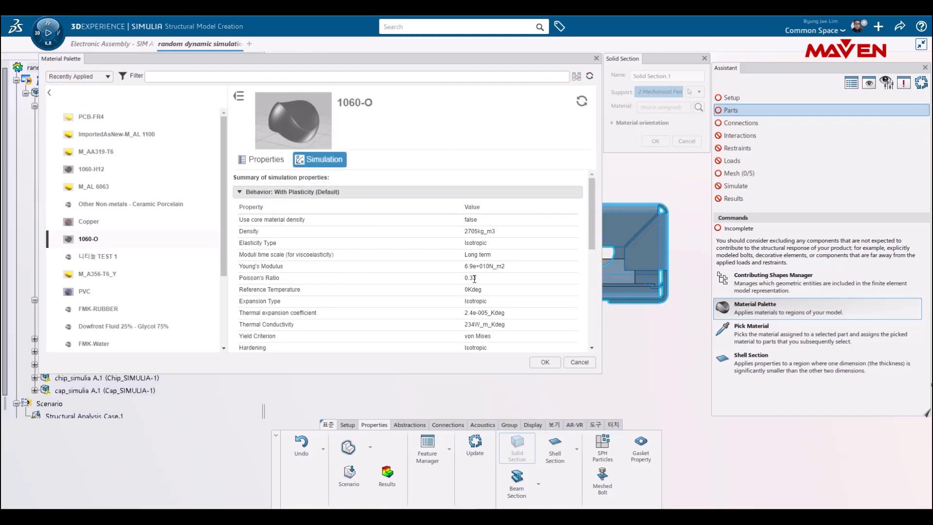
Step: Assign the 1060-O material to the solid section covering the two selected mechanical features
left_click(540, 363)
left_click(654, 156)
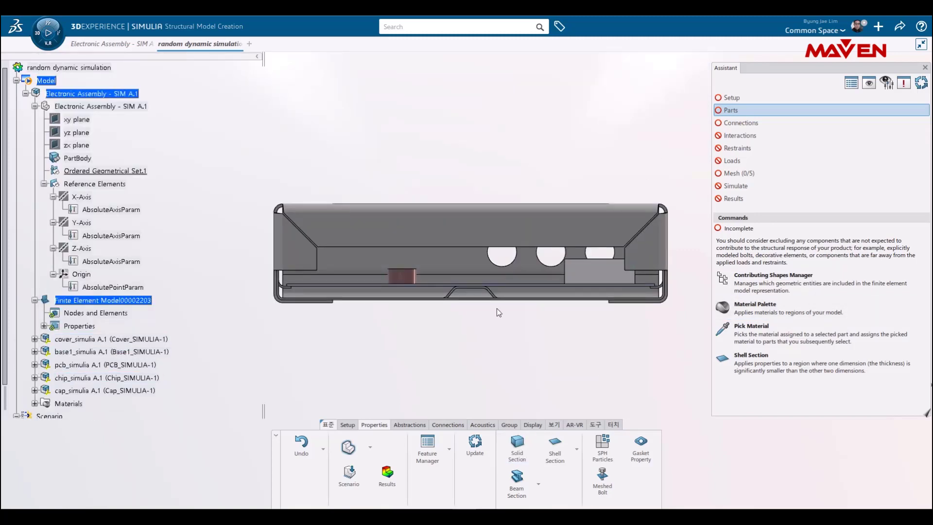
Step: Create a solid section on the PCB body and assign it the recently applied PCB-FR4 material
middle_click_drag(497, 309, 533, 323)
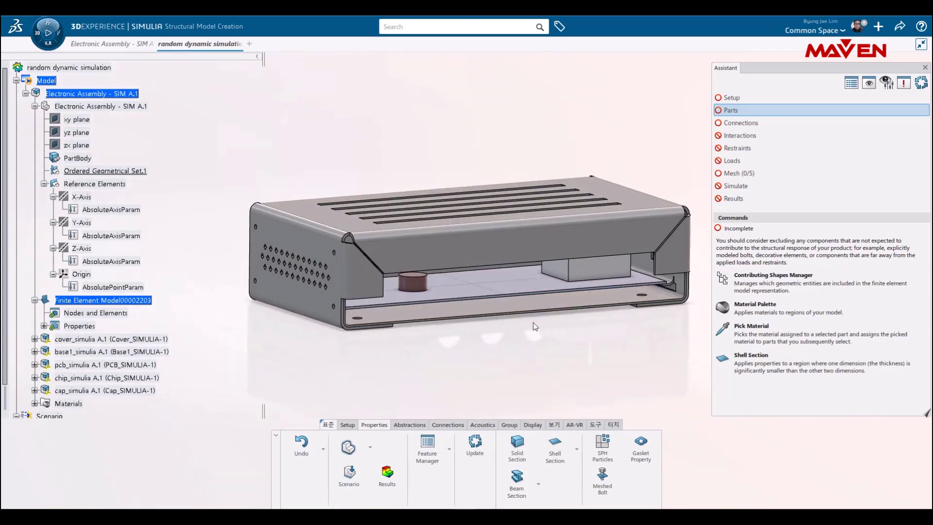
left_click(518, 446)
left_click(475, 293)
left_click(753, 308)
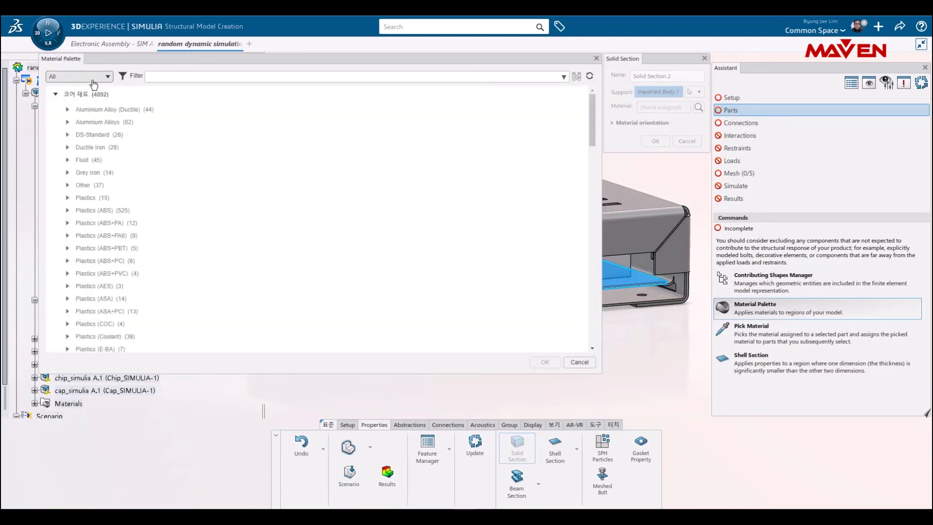
left_click(94, 77)
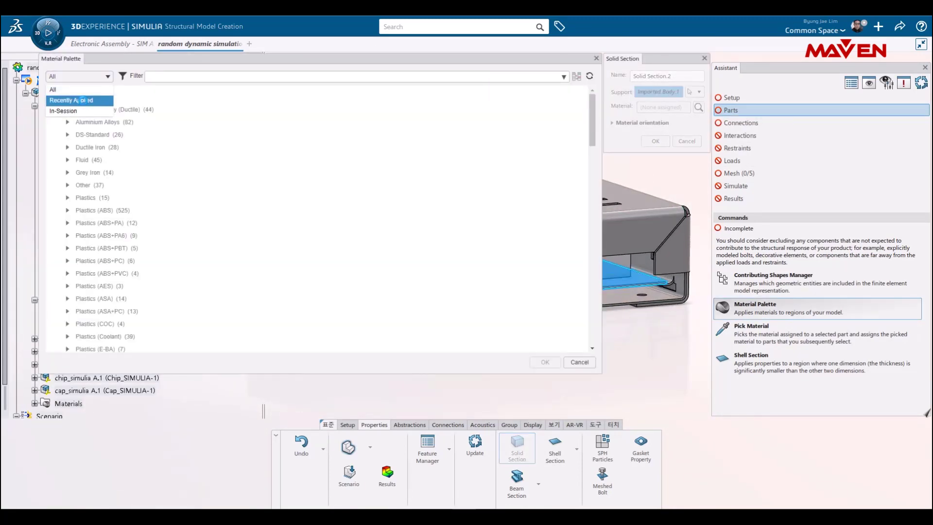
left_click(80, 100)
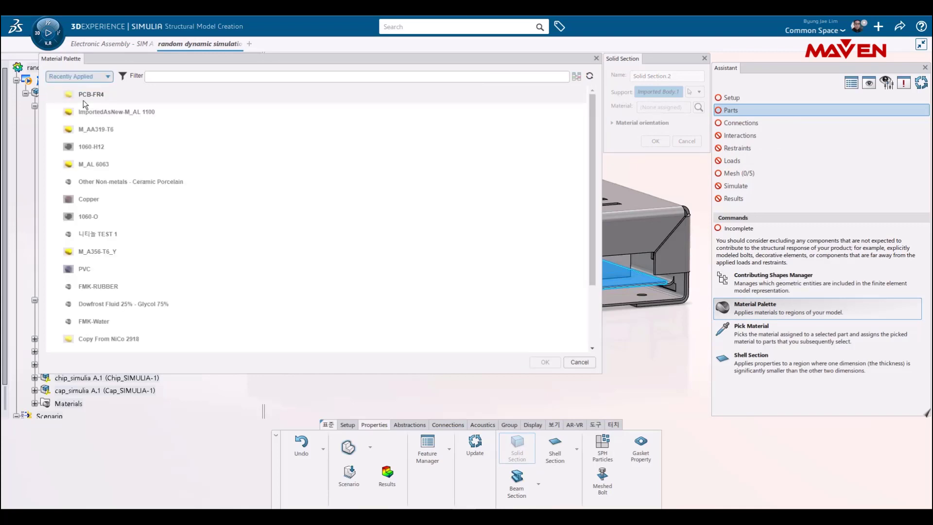
left_click(85, 97)
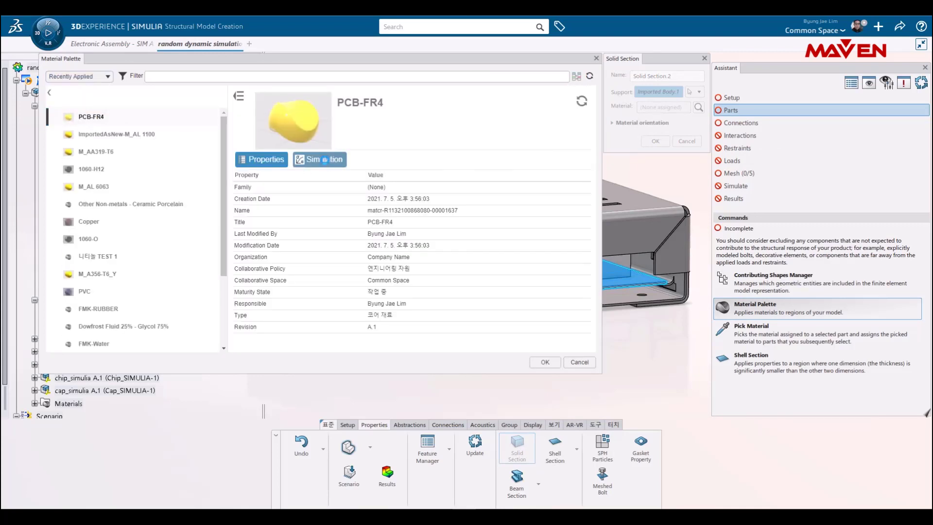
left_click(325, 159)
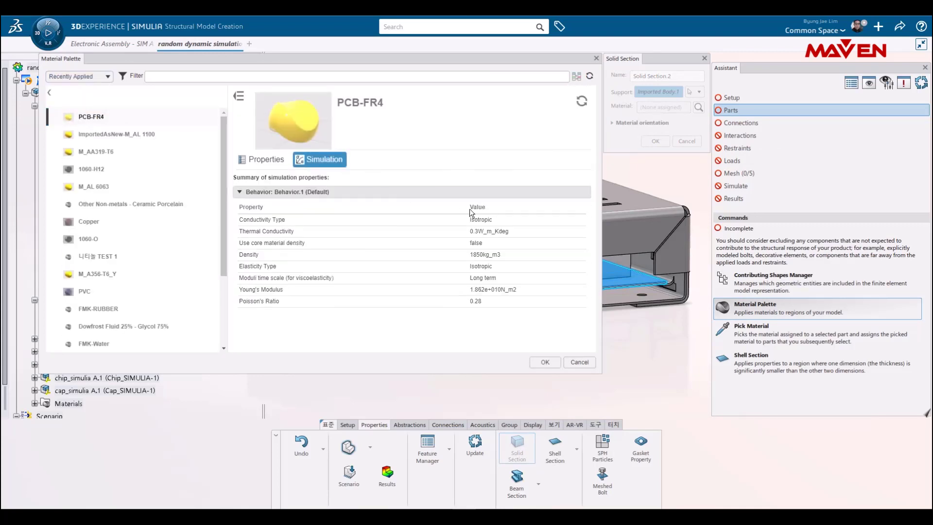
left_click(544, 363)
left_click(655, 141)
Step: Create a solid section on the cylindrical cap body with the Copper material
left_click(517, 447)
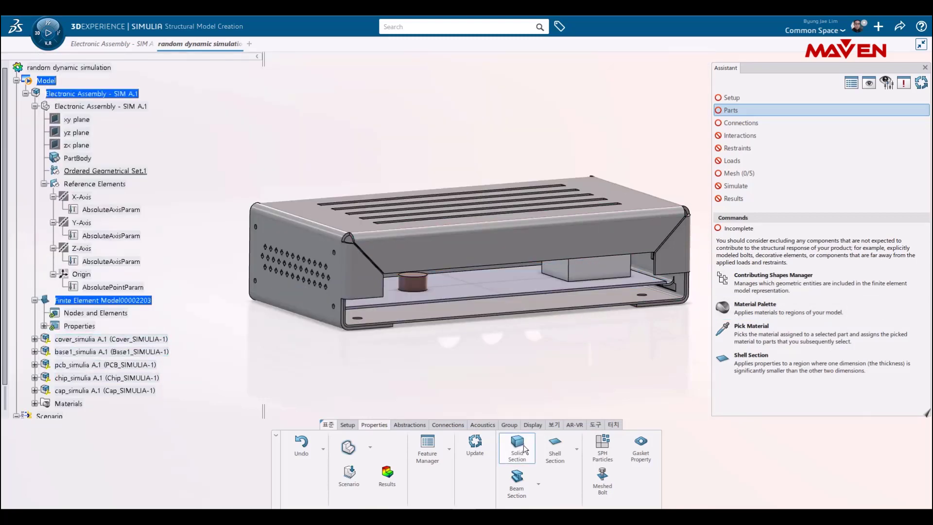
left_click(412, 282)
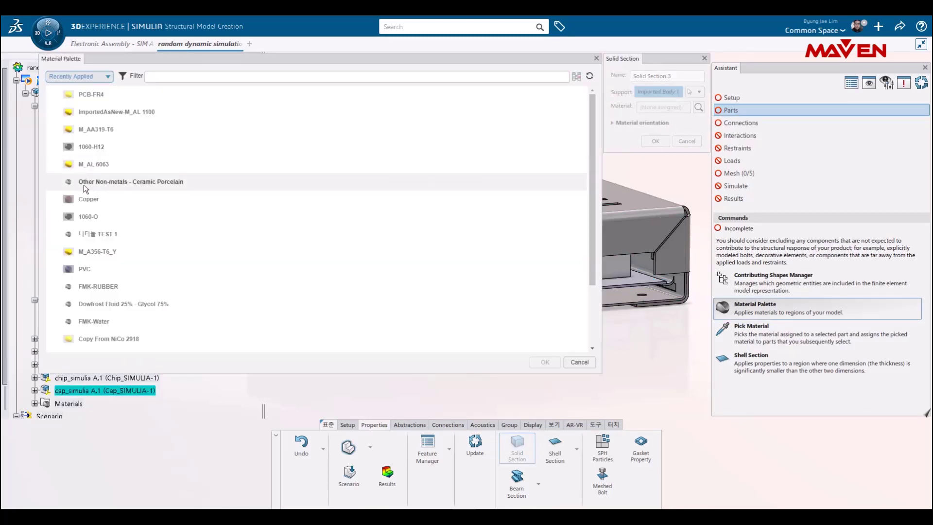
left_click(88, 221)
left_click(543, 362)
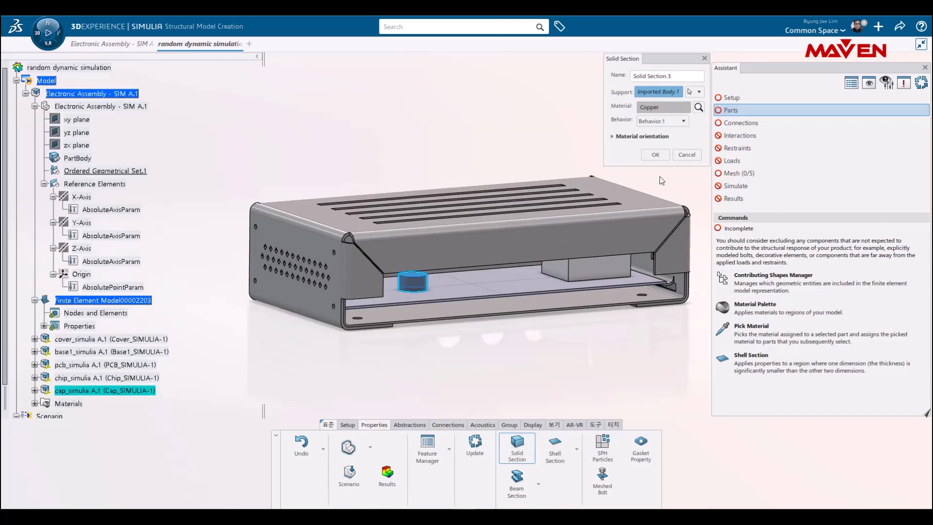
left_click(656, 141)
Step: Create a solid section on the chip block with the Other Non-metals - Ceramic Porcelain material
left_click(517, 447)
left_click(601, 268)
left_click(698, 107)
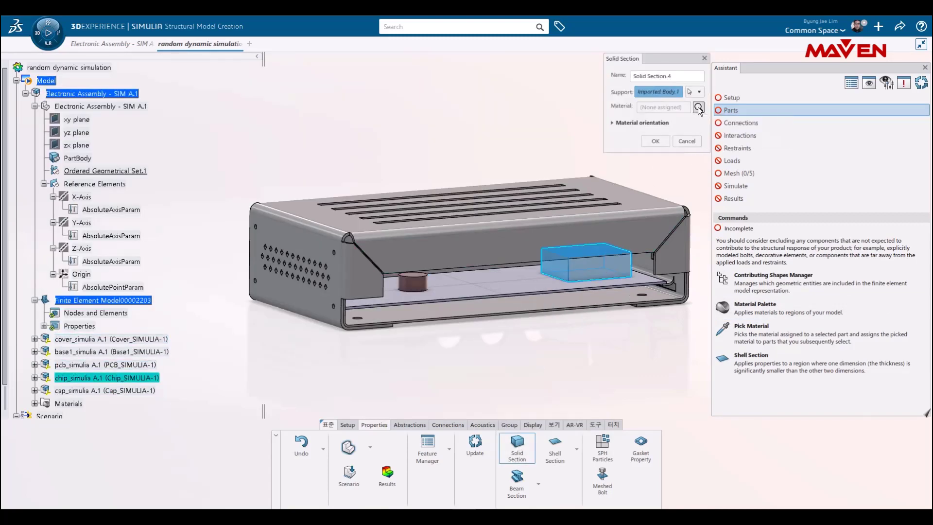
left_click(118, 183)
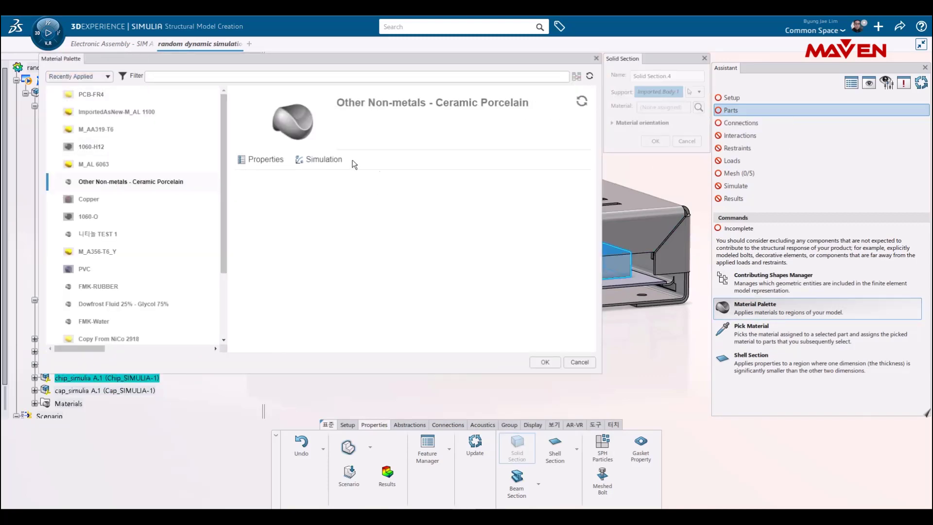
left_click(328, 159)
scroll(534, 272, "down", 3)
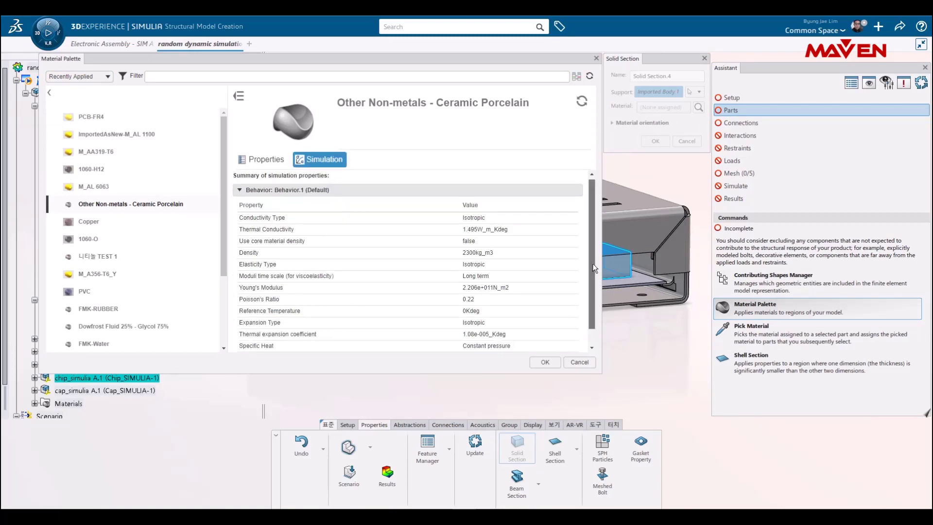
left_click(545, 362)
left_click(656, 142)
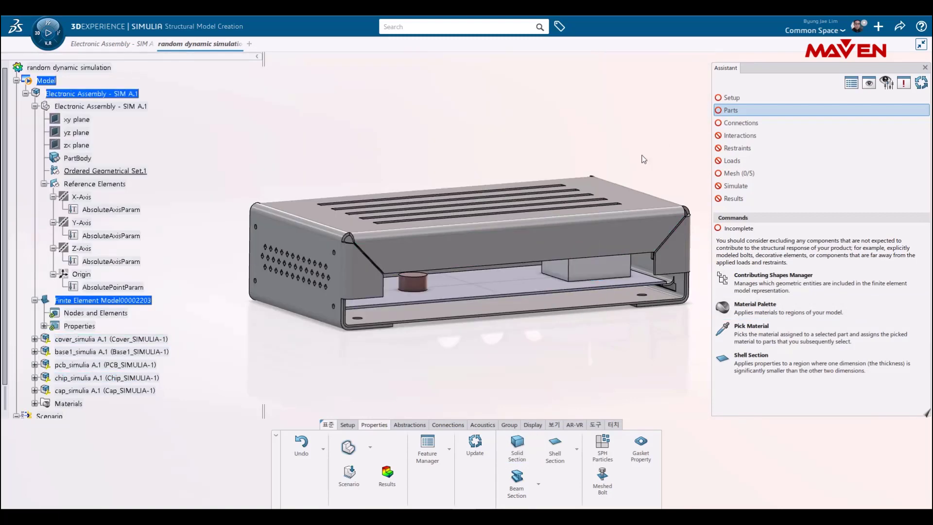
Step: Switch to Mesh Creation and generate a tetrahedron mesh on the cover with 3 mm mesh size and 0.1 mm absolute sag
left_click(370, 447)
left_click(361, 390)
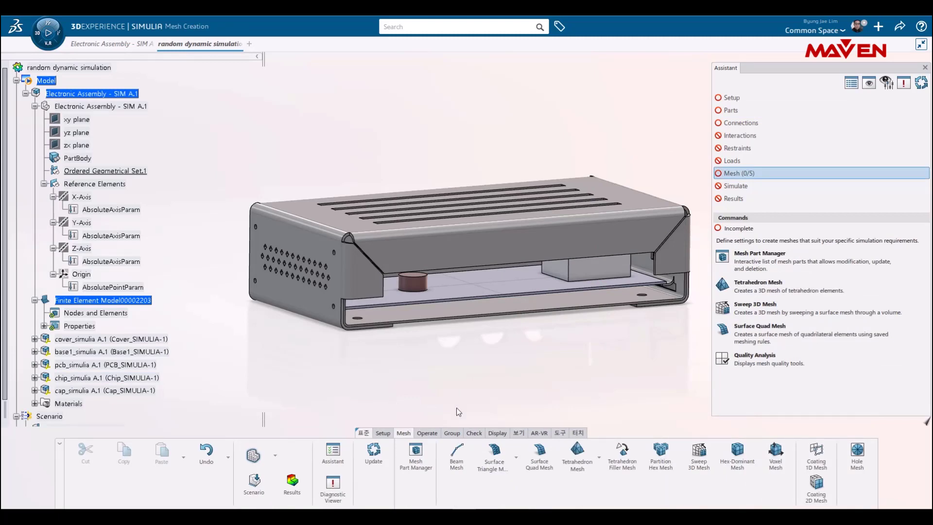
left_click(585, 447)
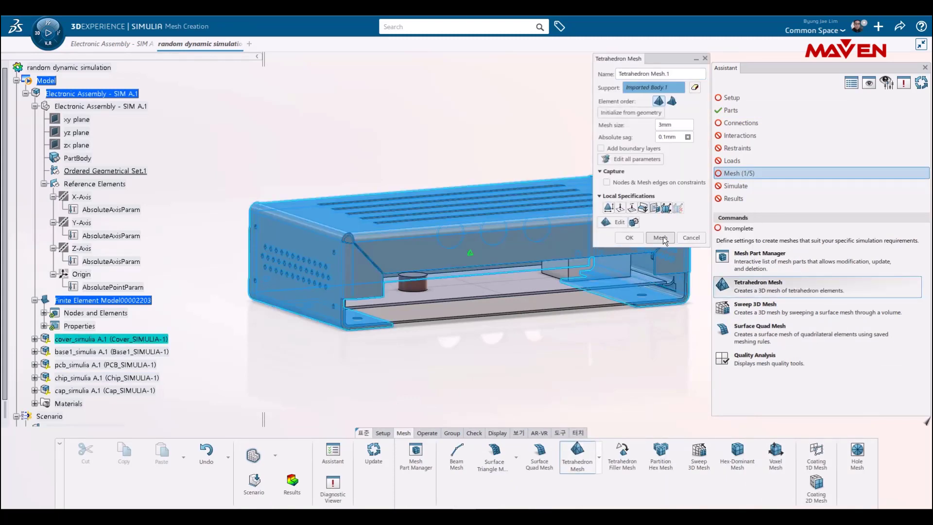
left_click(661, 237)
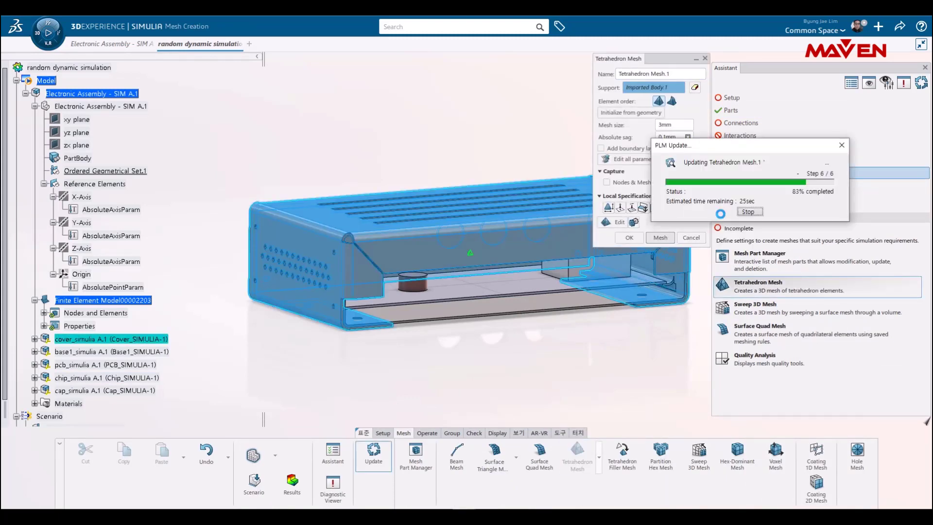
left_click(637, 238)
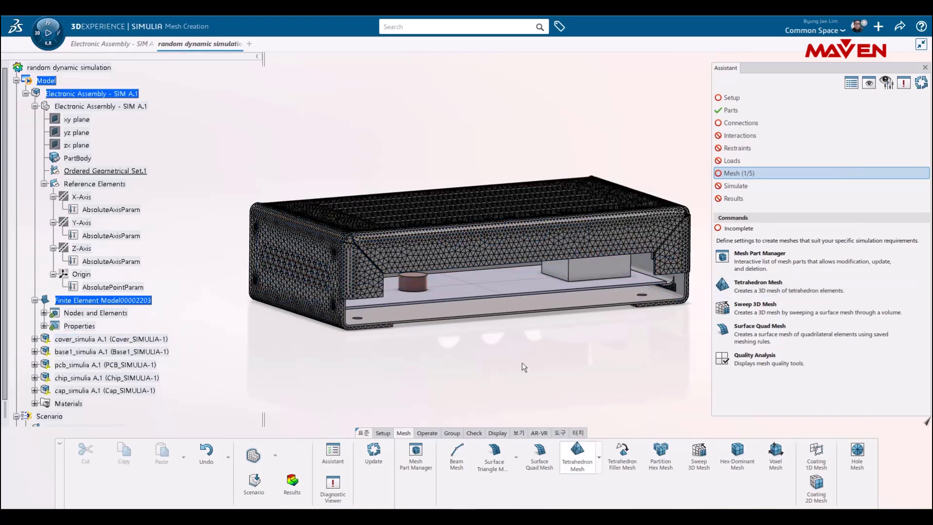
Step: Generate a tetrahedron mesh on the base part with a 3 mm mesh size
left_click(758, 283)
left_click(669, 237)
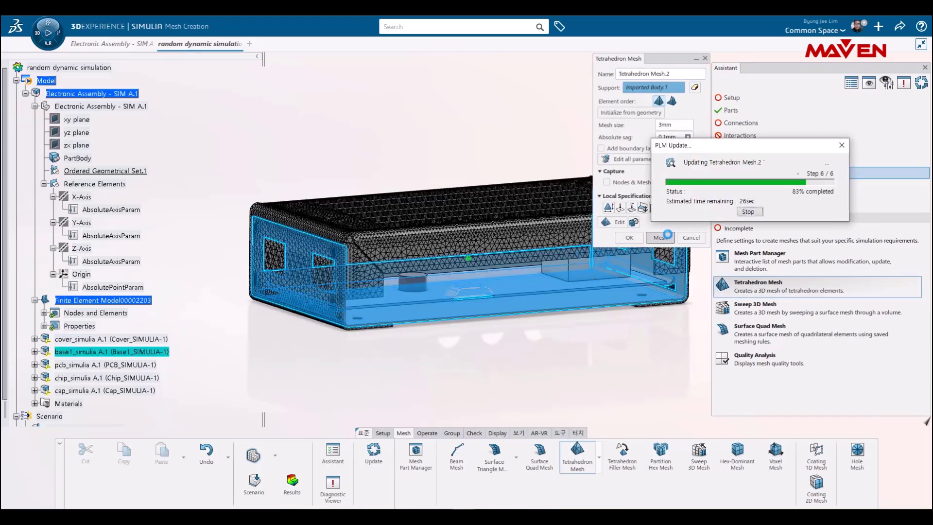
left_click(629, 238)
Step: Generate a Sweep 3D mesh on the PCB with a 3 mm mesh size and one layer
left_click(755, 304)
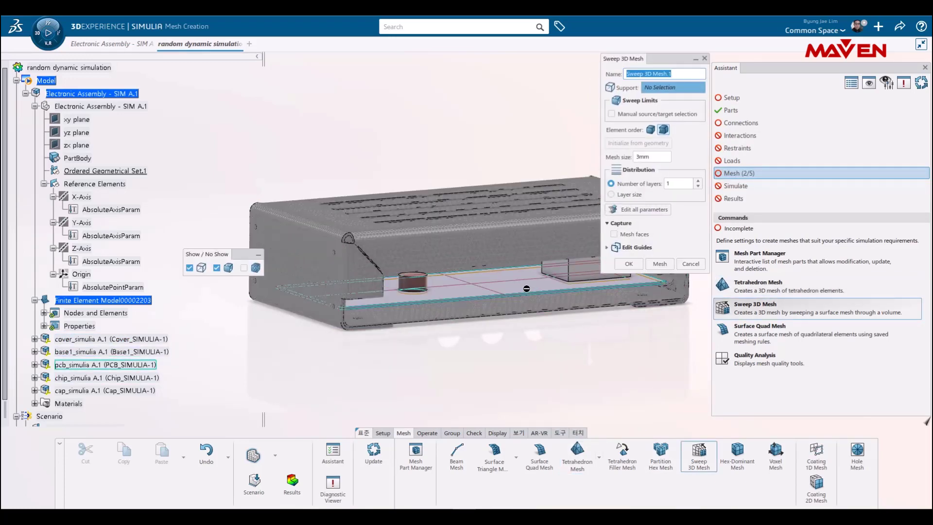
left_click(661, 264)
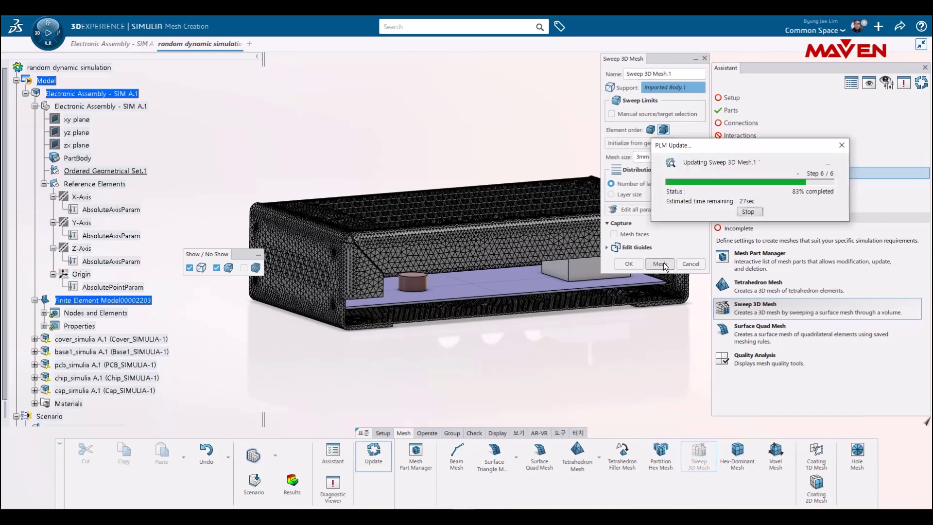
left_click(629, 264)
Step: Generate a tetrahedron mesh on the cylindrical cap with 3 mm mesh size and 0.1 mm absolute sag
left_click(577, 455)
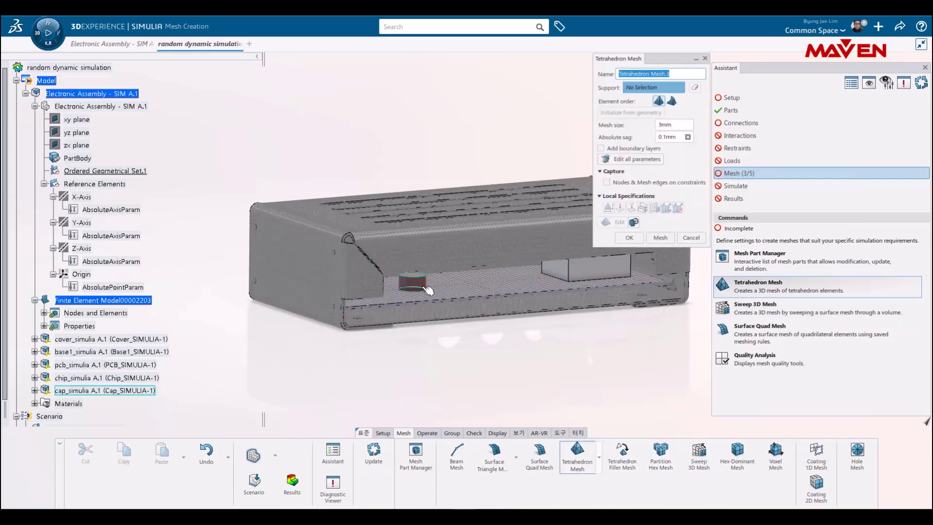
left_click(412, 281)
left_click(660, 238)
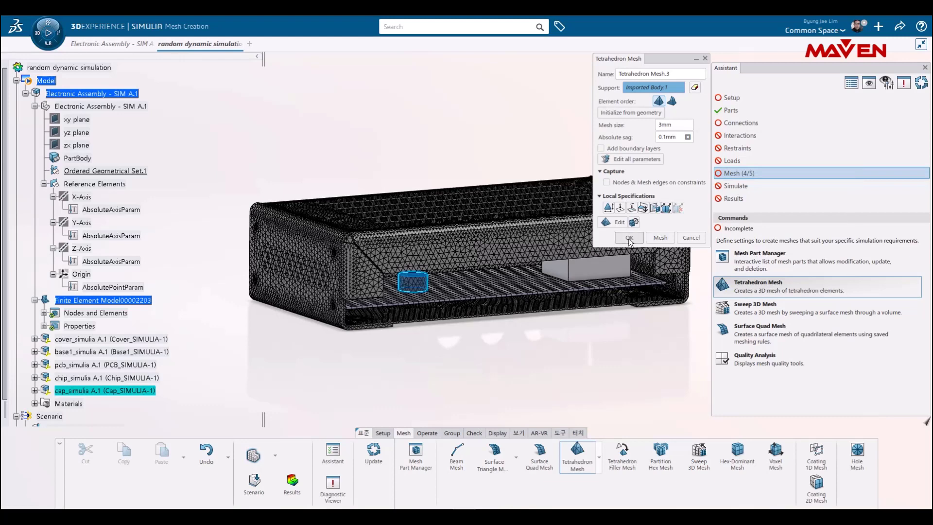
left_click(628, 238)
Step: Generate a tetrahedron mesh on the chip block with 3 mm mesh size and 0.1 mm absolute sag
left_click(587, 456)
left_click(606, 273)
left_click(659, 237)
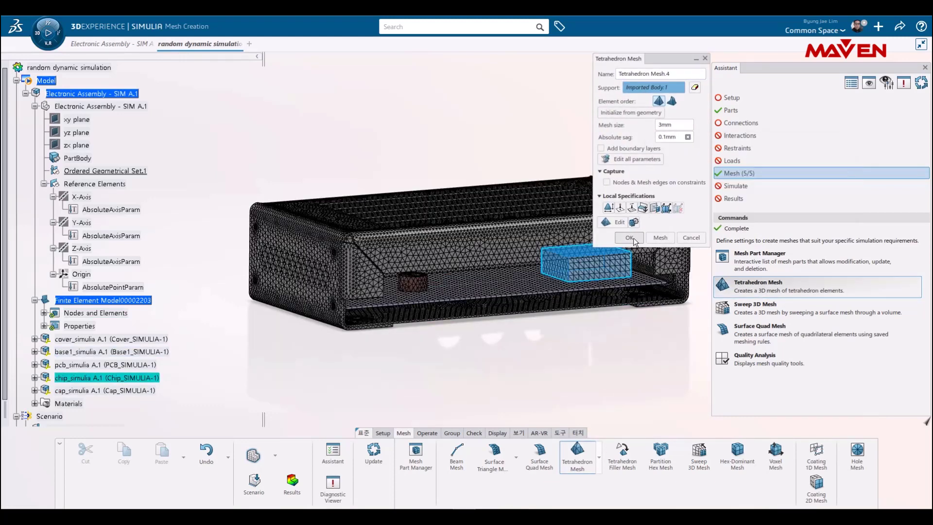
left_click(629, 237)
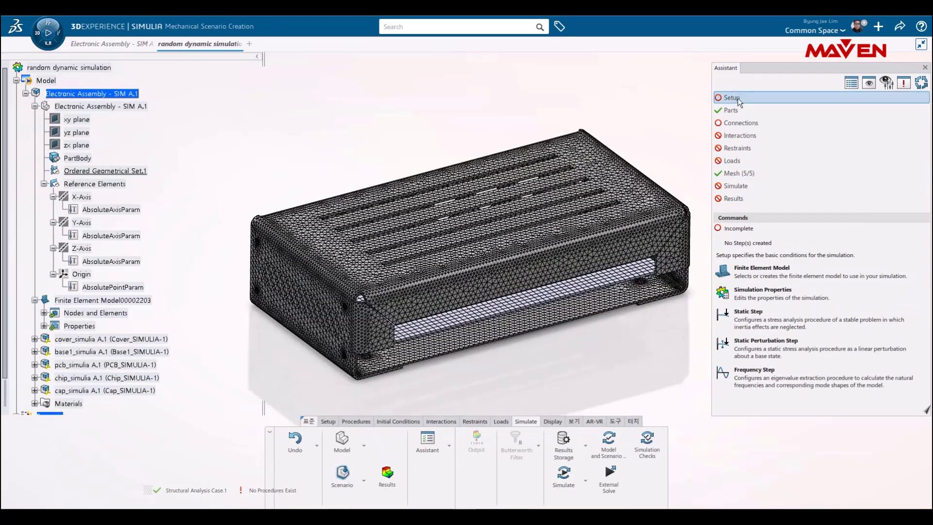
Step: Add a frequency step using the Lanczos solver with the number of modes set to 30
left_click(747, 374)
double_click(662, 111)
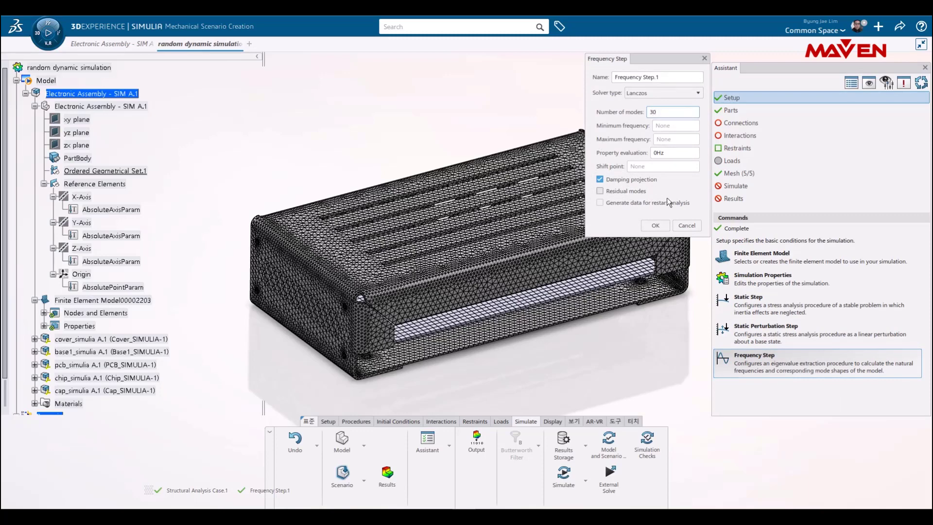
left_click(655, 225)
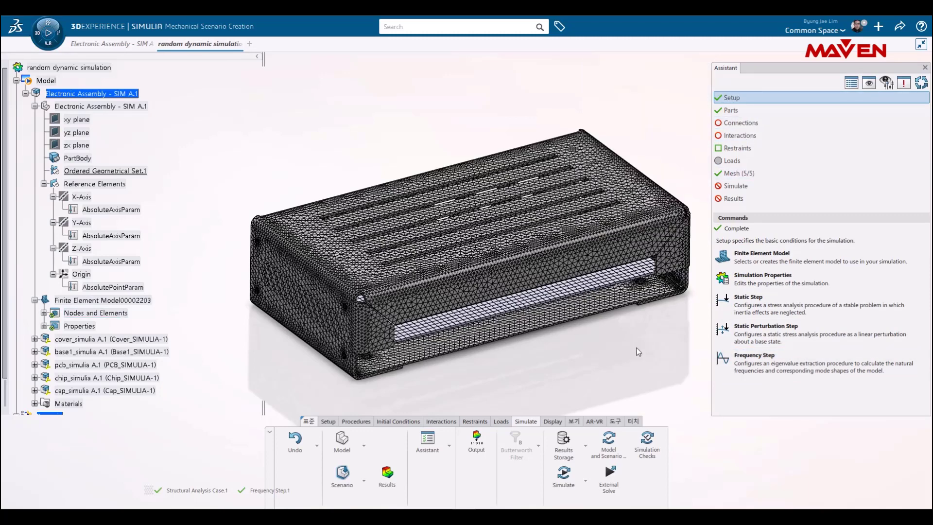
Step: Hide the finite element mesh of the assembly through Visualization Management
right_click(662, 353)
left_click(690, 345)
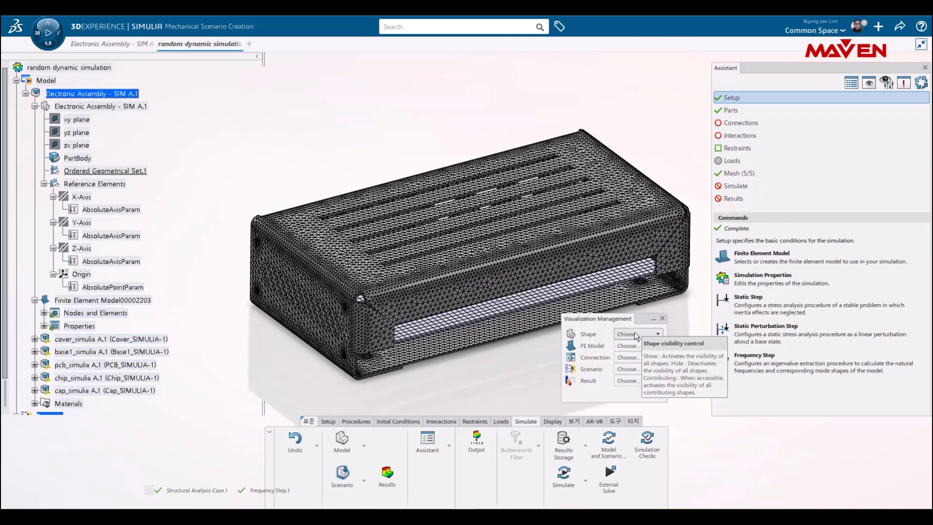
left_click(638, 345)
left_click(632, 370)
left_click(662, 318)
Step: Detect ties across the whole model by geometry with a 0.001 mm tolerance, check the found pairs and create the connections
left_click(740, 123)
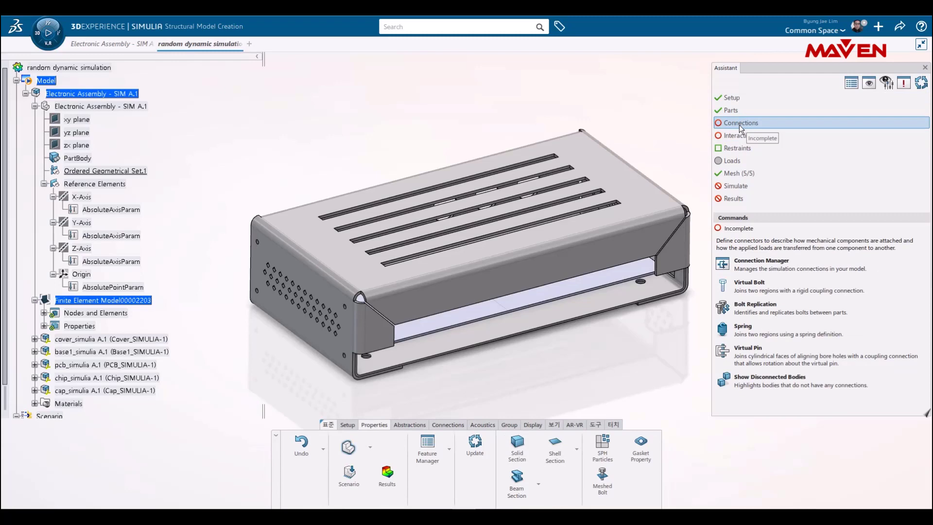
left_click(449, 426)
left_click(587, 453)
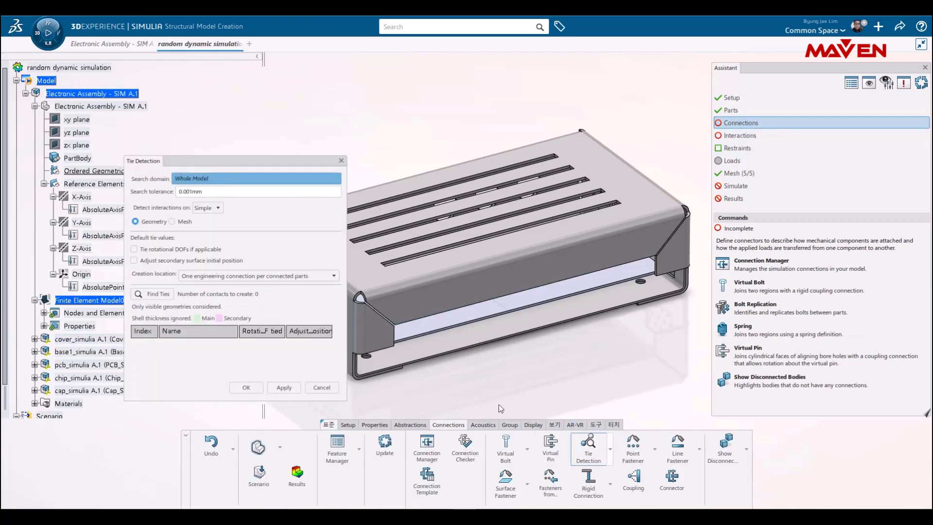
left_click(166, 294)
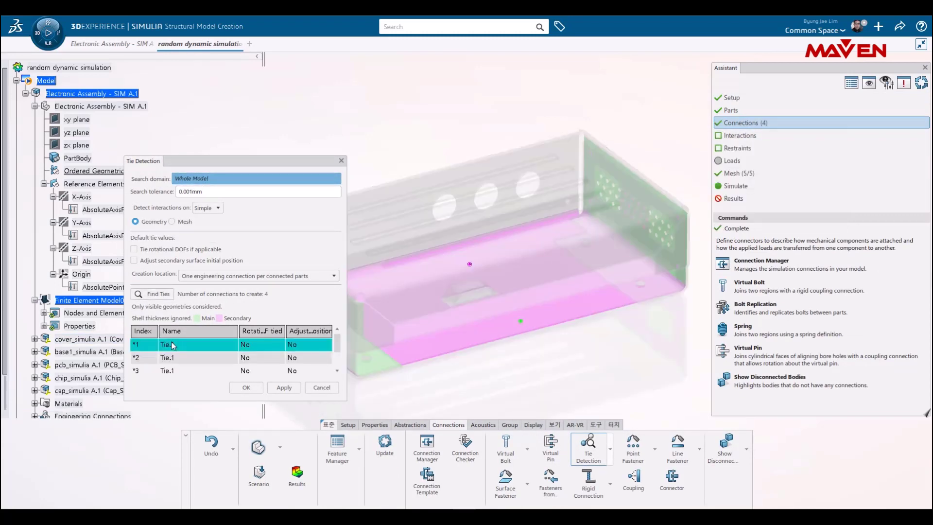
left_click(175, 358)
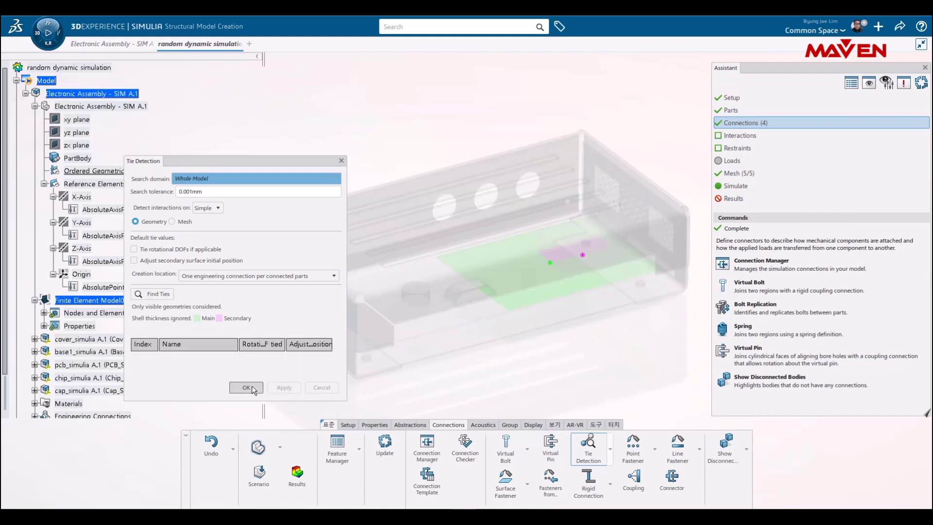
left_click(252, 386)
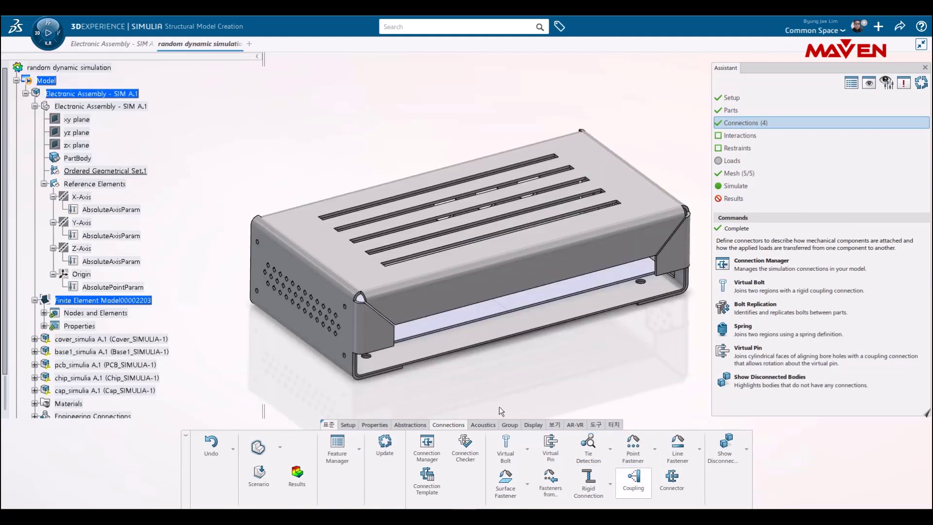
Step: Create a continuum distributing coupling on the faces of the two mounting holes at one end of the enclosure's underside
left_click(633, 479)
scroll(301, 282, "up", 5)
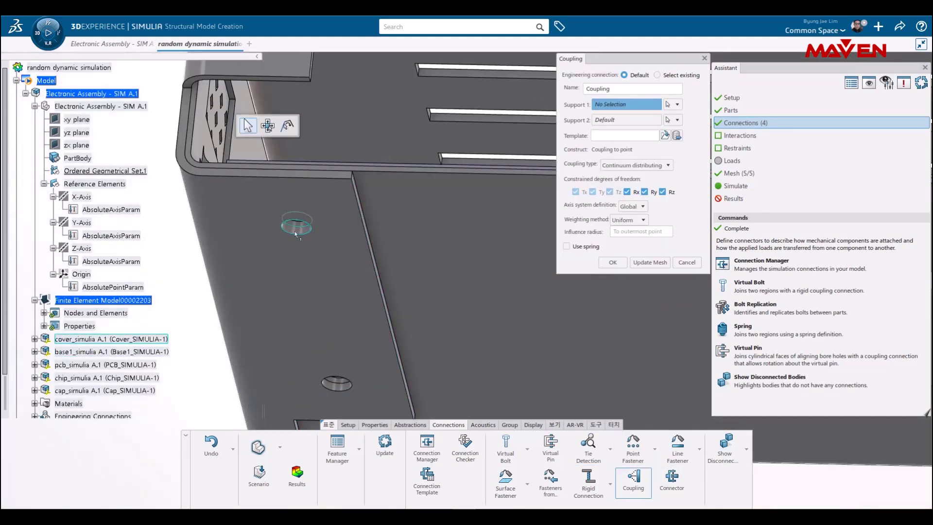
left_click(296, 225)
left_click(340, 388)
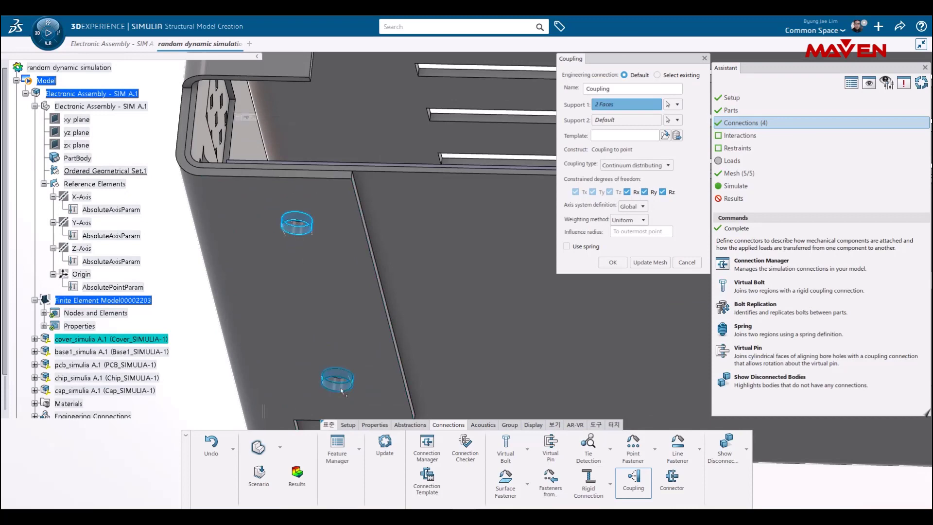
left_click(613, 263)
Step: Create a second continuum distributing coupling on the two mounting hole faces at the opposite end of the underside
scroll(619, 263, "down", 5)
scroll(611, 296, "down", 3)
middle_click_drag(628, 302, 529, 306)
scroll(617, 300, "up", 5)
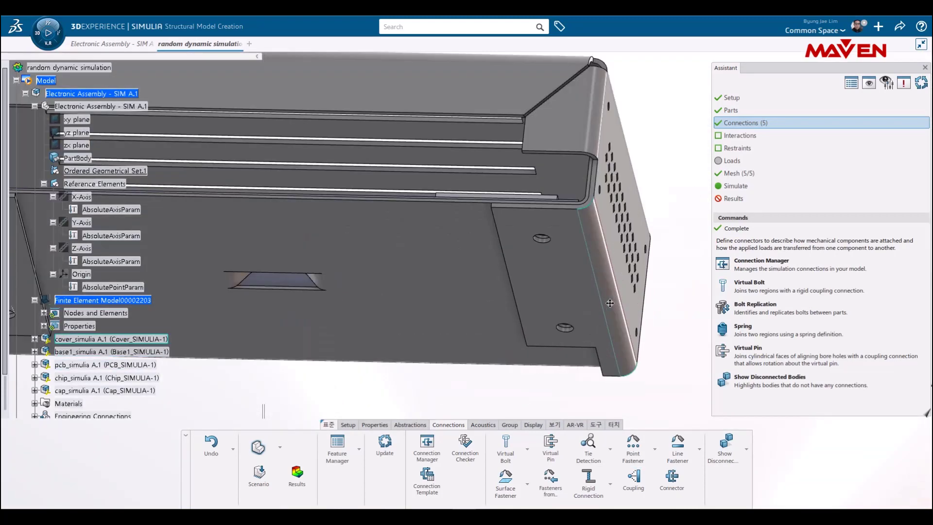
left_click(636, 474)
scroll(542, 238, "up", 5)
left_click(542, 238)
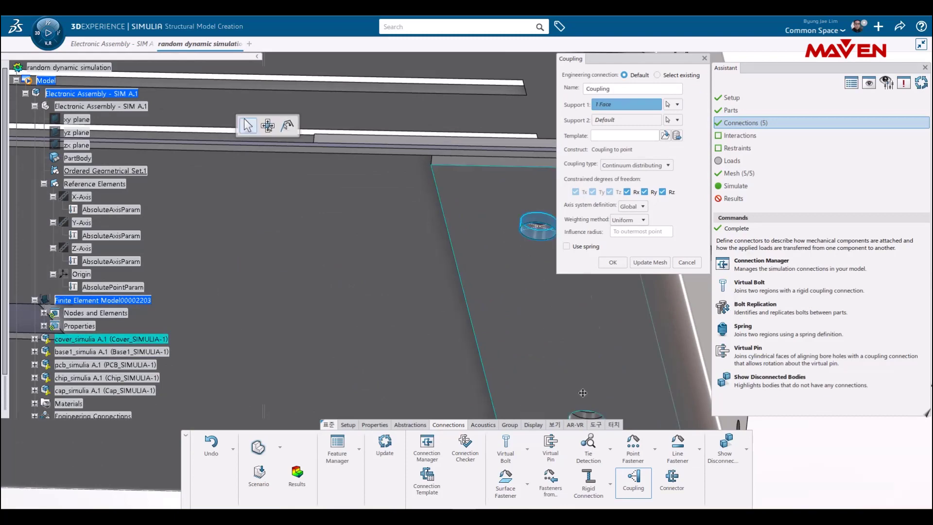
scroll(541, 292, "down", 2)
middle_click_drag(573, 403, 514, 347)
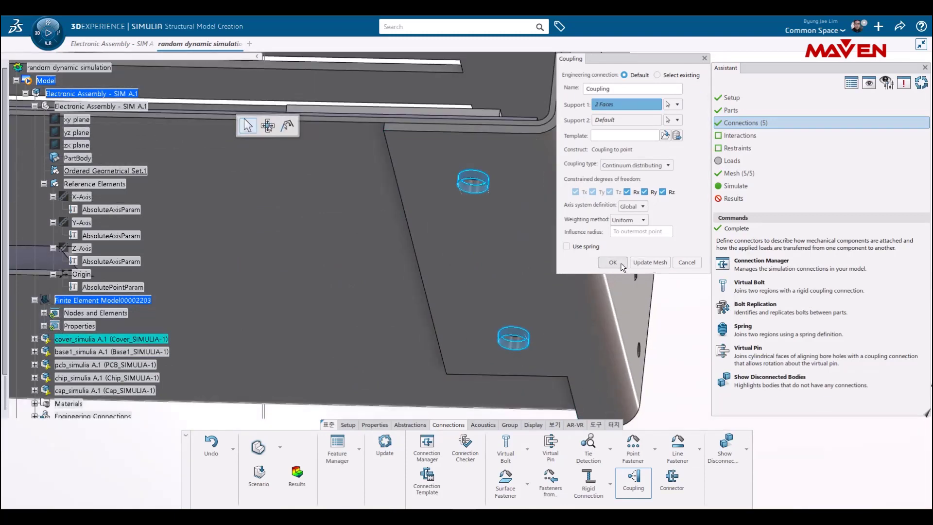
left_click(620, 263)
Step: Add a fixed displacement restraint supported by Coupling.1, restraining its translations and rotations in the global axis system
scroll(511, 289, "down", 5)
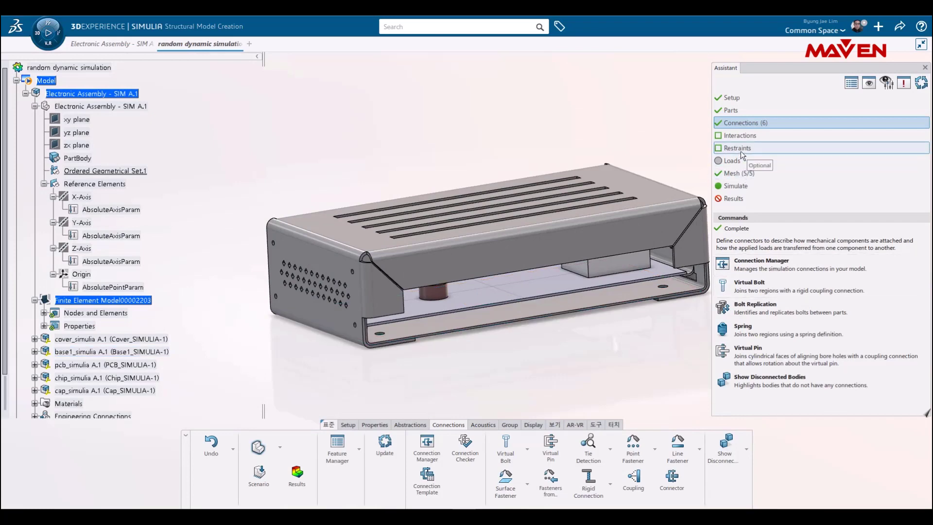
left_click(742, 151)
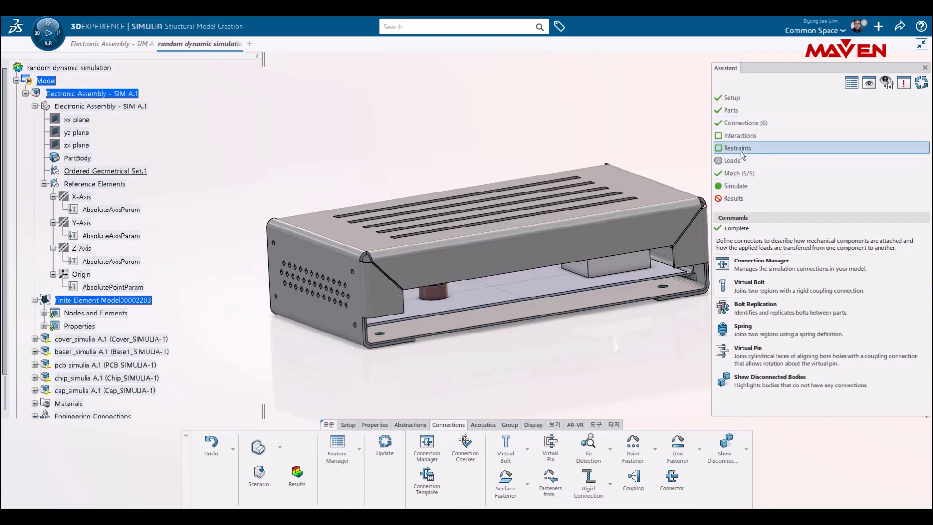
left_click(752, 239)
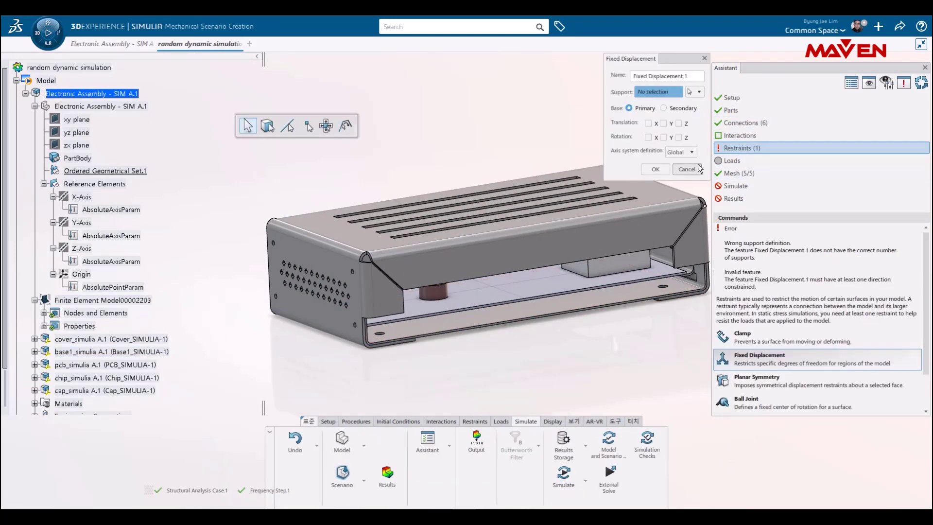
left_click(698, 92)
left_click(704, 135)
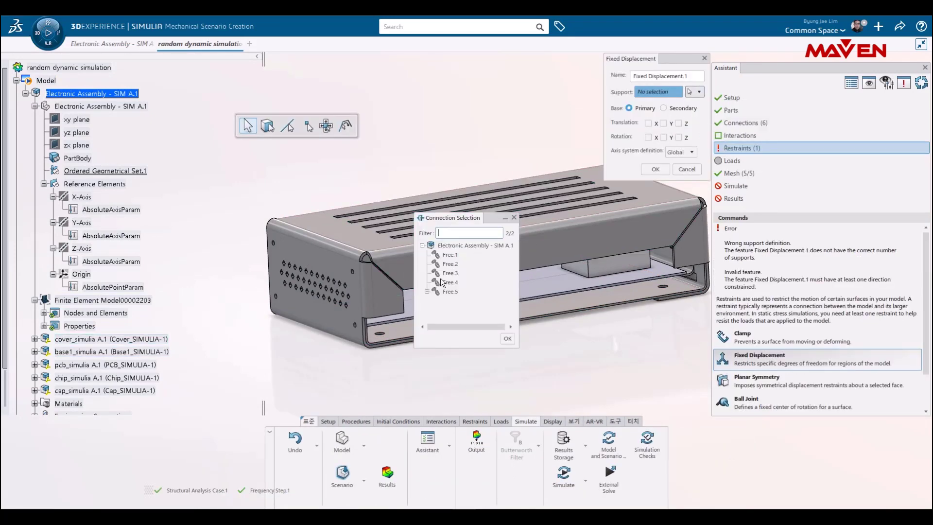
left_click(458, 302)
left_click(507, 338)
left_click(648, 123)
left_click(663, 124)
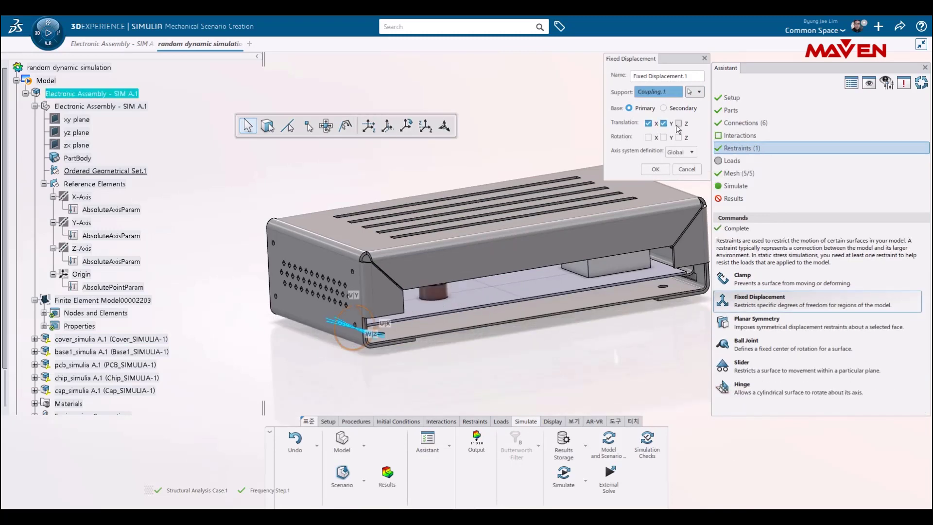
left_click(663, 138)
left_click(648, 137)
left_click(657, 171)
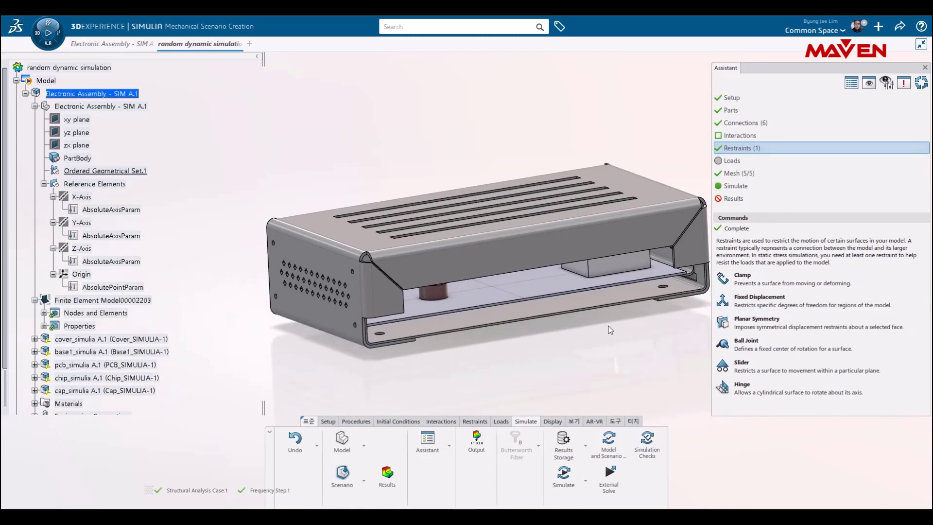
Step: Add a second fixed displacement restraint supported by Coupling.2 at the opposite end of the underside
middle_click_drag(611, 326, 516, 278)
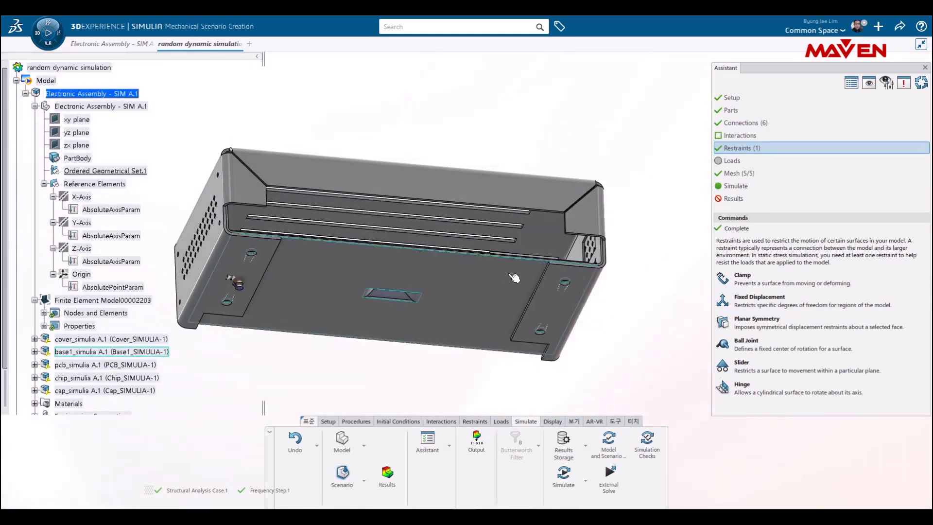
left_click(760, 299)
left_click(695, 91)
left_click(703, 131)
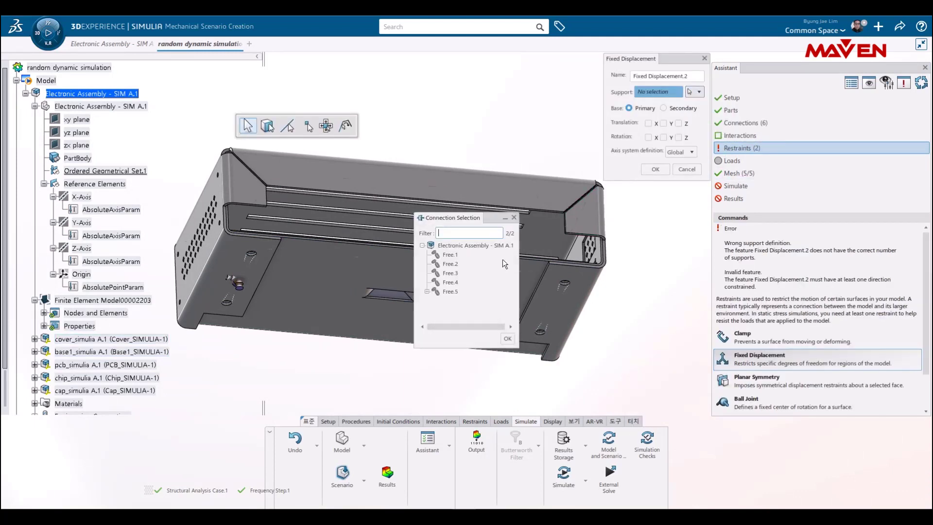
left_click(459, 312)
left_click(508, 341)
left_click(648, 123)
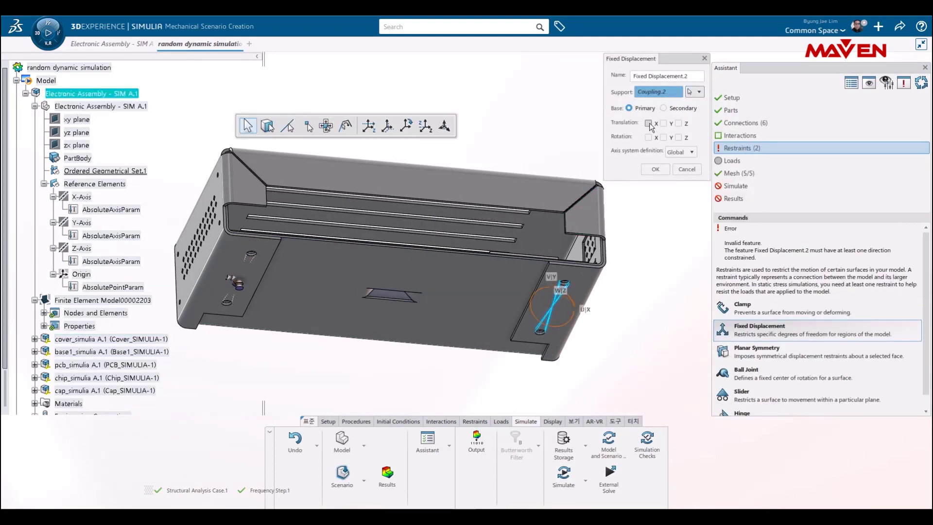
left_click(662, 170)
Step: Run the structural analysis case as a local interactive simulation on 16 cores, check the simulation status and close it
middle_click_drag(480, 147, 585, 270)
left_click(575, 422)
left_click(716, 446)
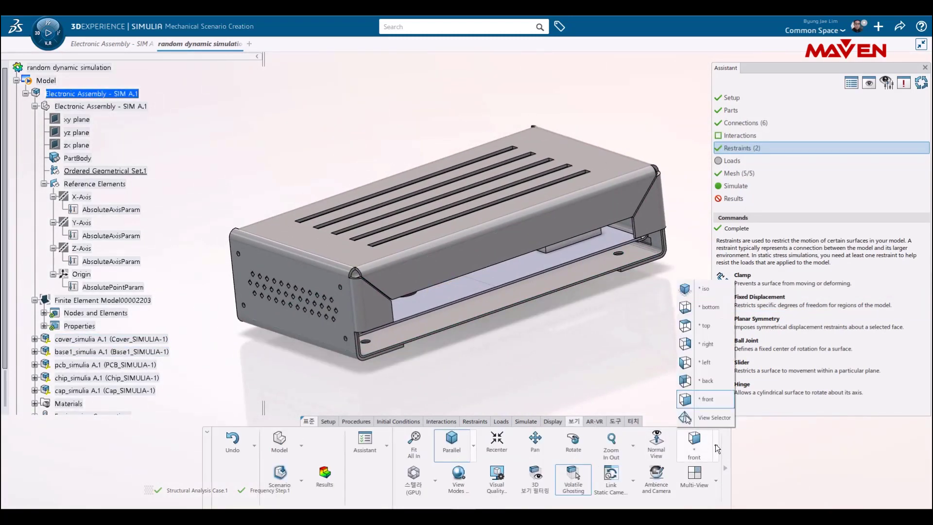
left_click(701, 290)
left_click(750, 188)
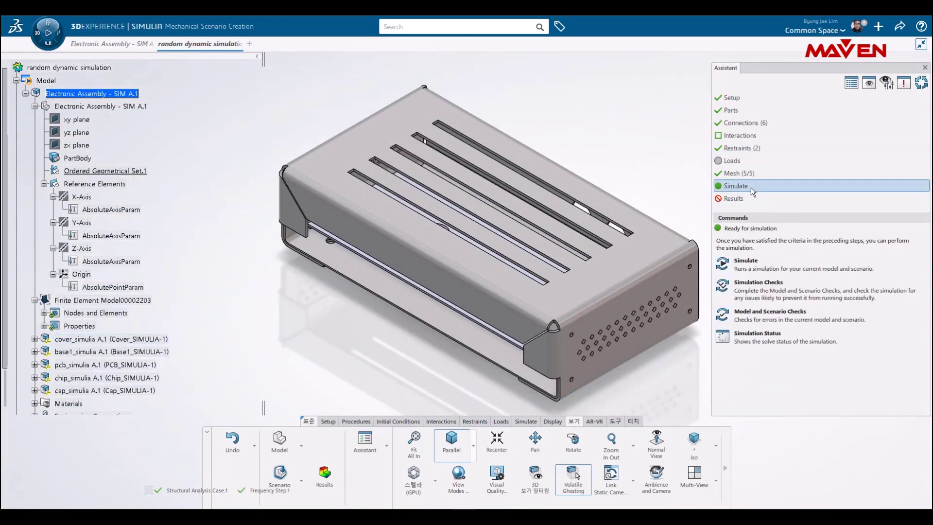
left_click(745, 269)
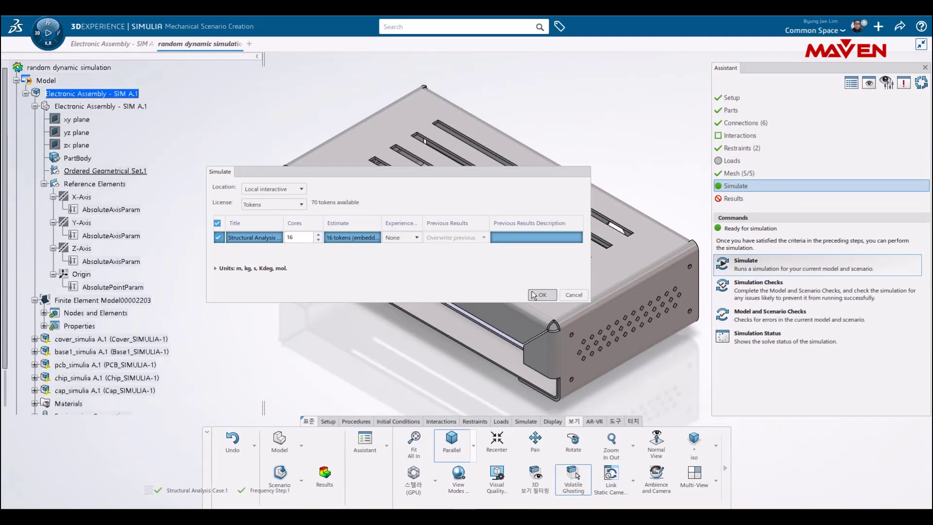
left_click(541, 294)
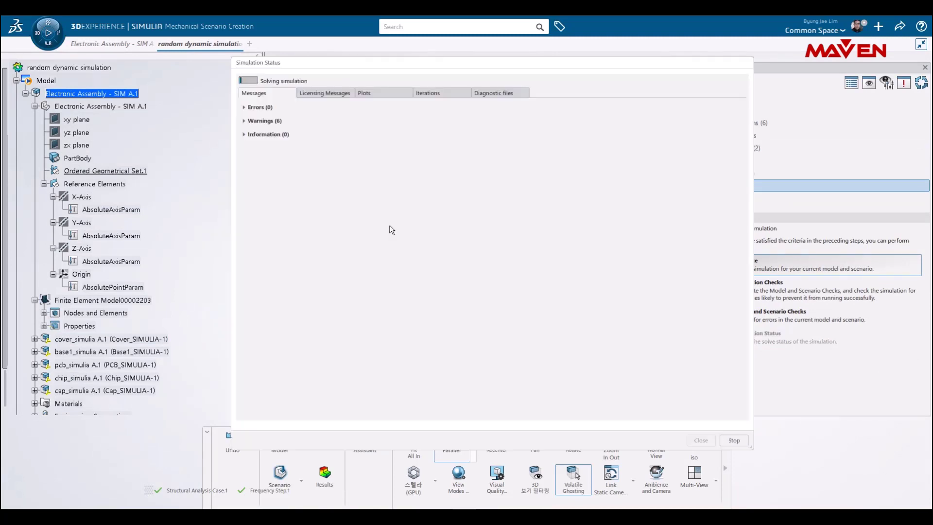
left_click(384, 95)
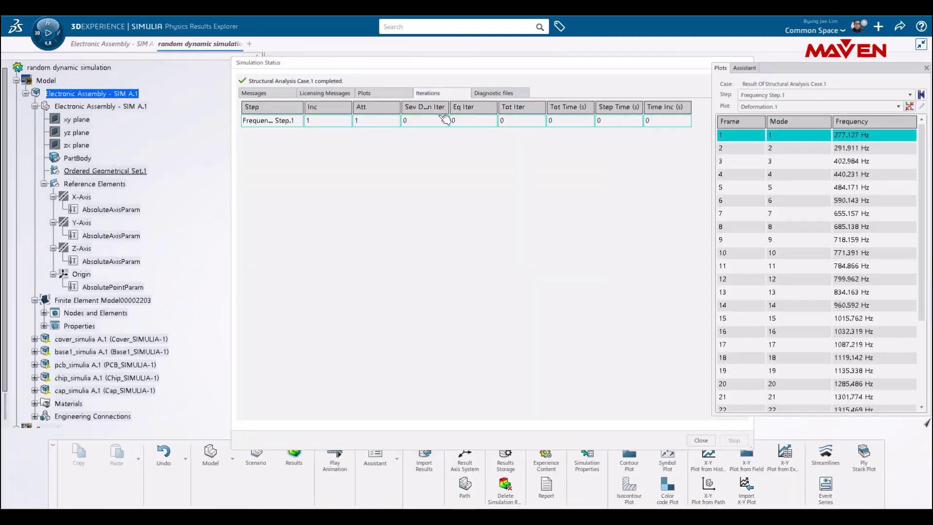
left_click(702, 440)
Step: Show the Displacement.1 plot of the frequency step from the front and animate the first mode
left_click(769, 109)
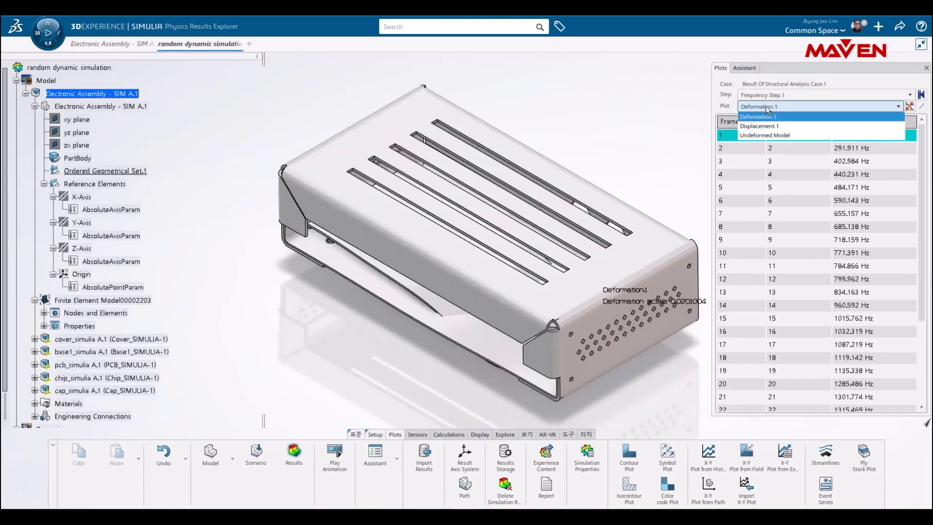
left_click(771, 128)
left_click(838, 447)
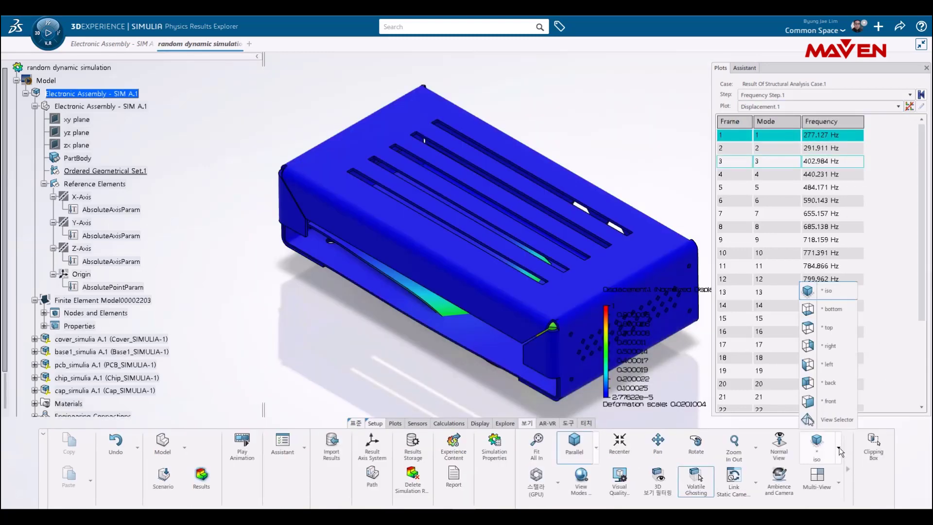
left_click(829, 401)
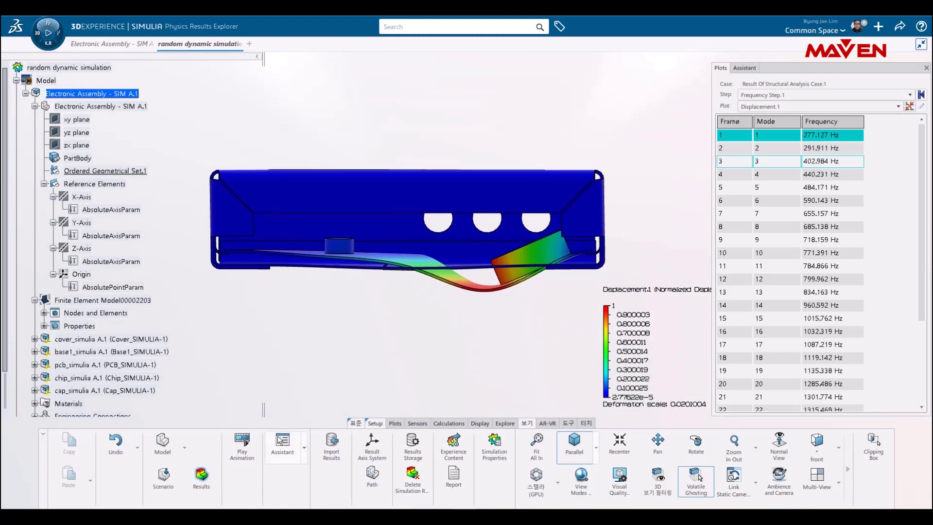
left_click(243, 443)
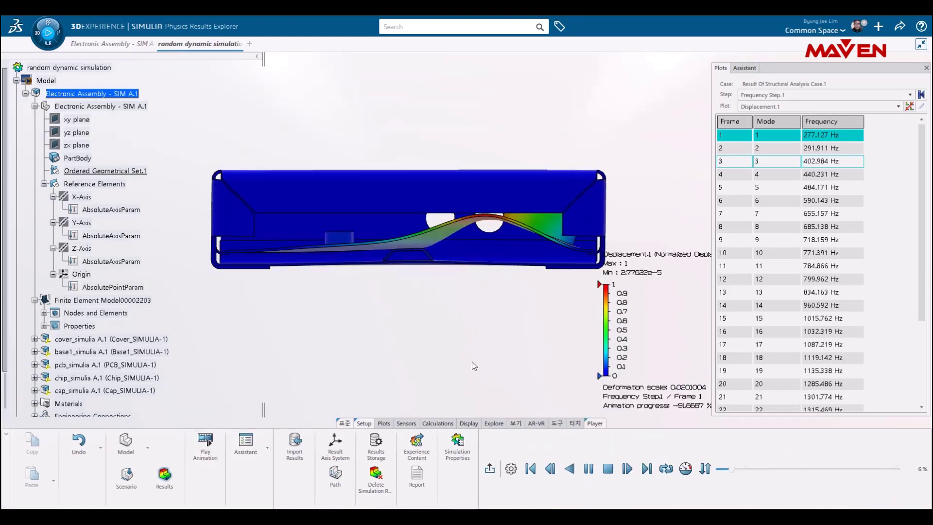
Step: Examine the animated mode shapes for modes 2 to 5 and mode 30, then inspect mode 30 in 3D with the animation closed
left_click(832, 149)
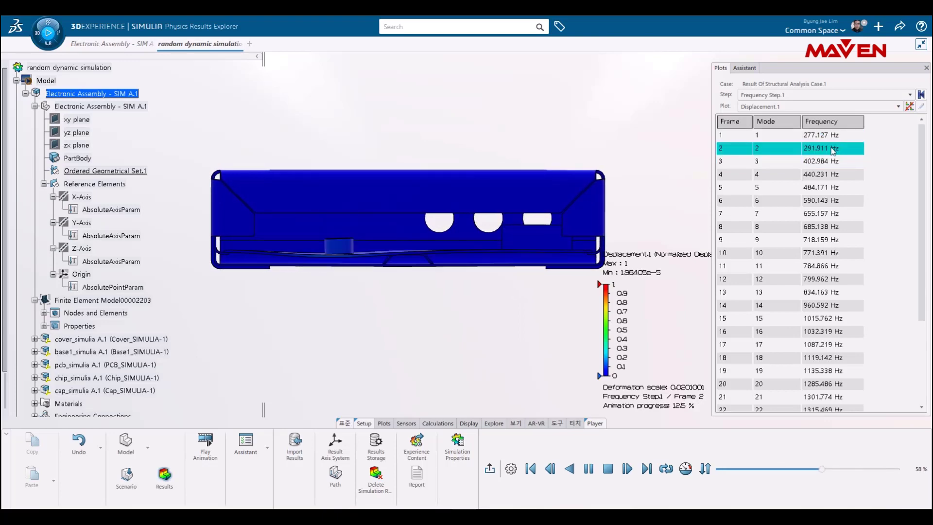
left_click(833, 162)
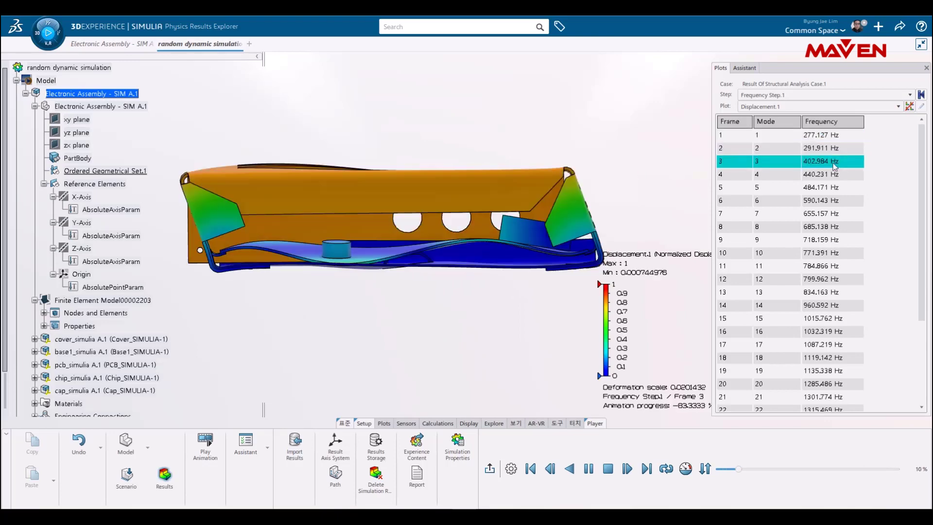
left_click(834, 176)
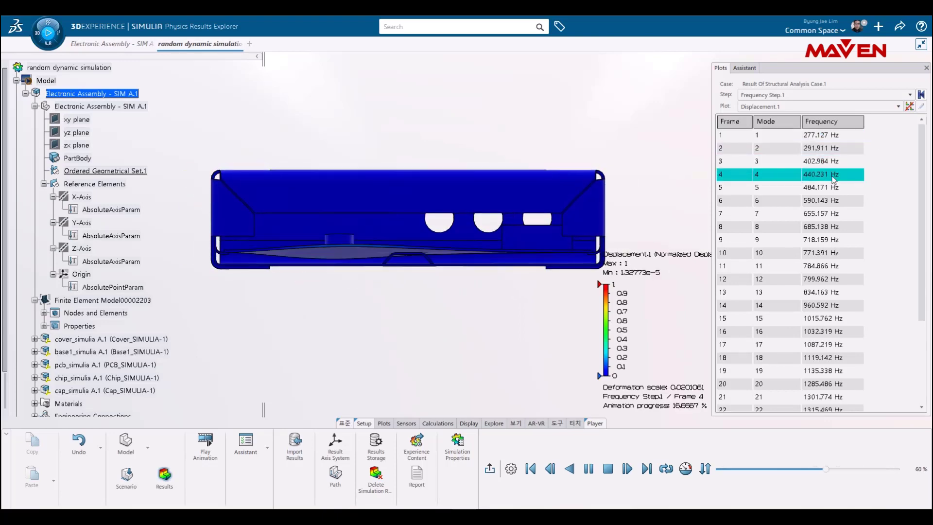
left_click(833, 189)
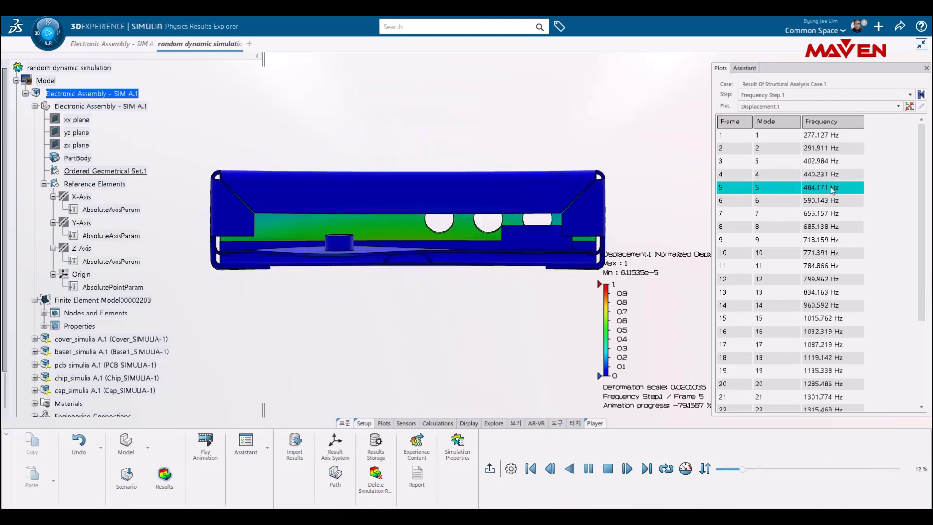
left_click_drag(922, 256, 922, 327)
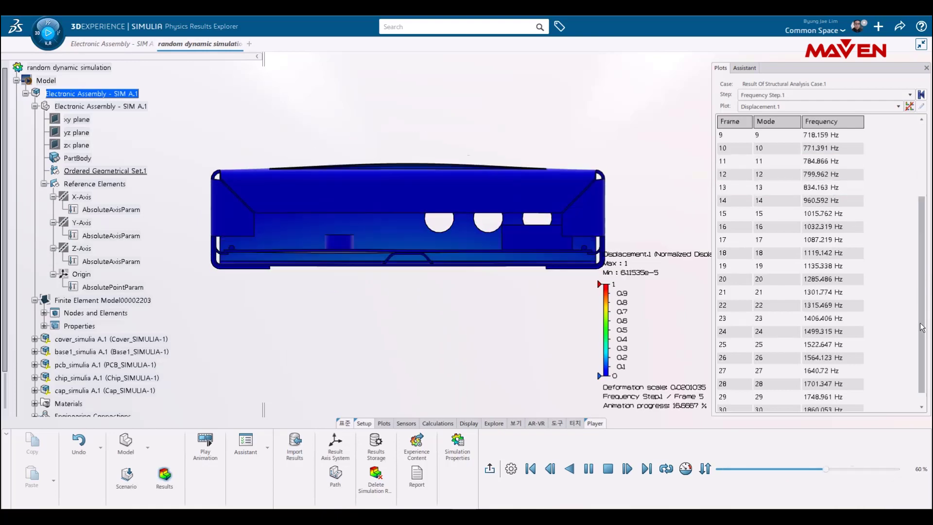
left_click(832, 408)
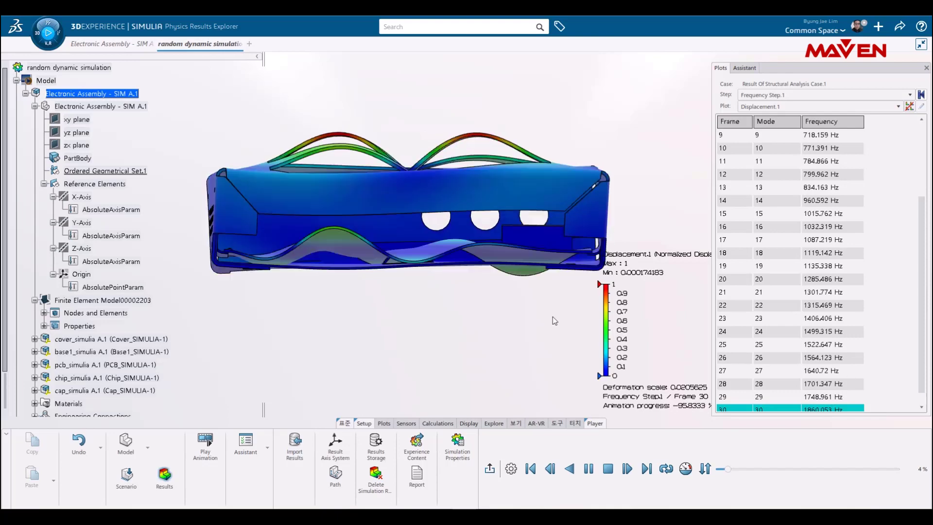
left_click(490, 468)
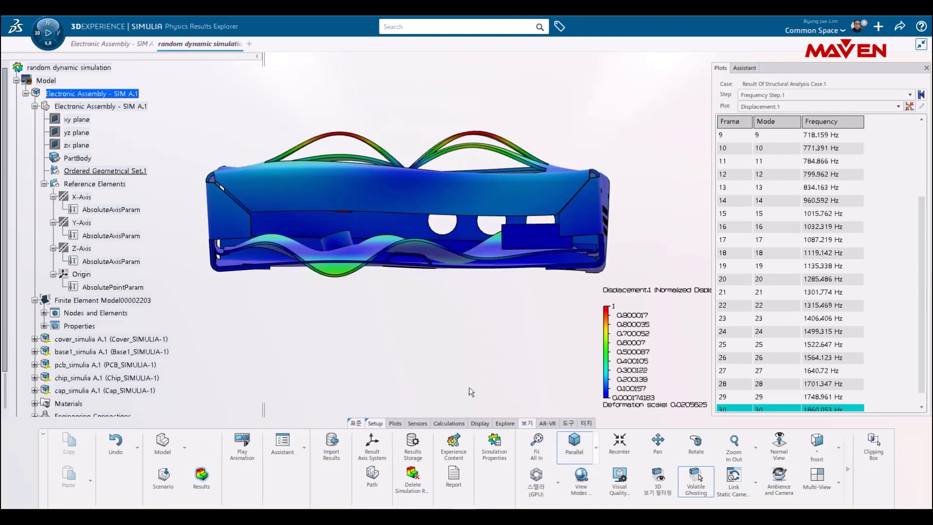
middle_click_drag(442, 302, 482, 334)
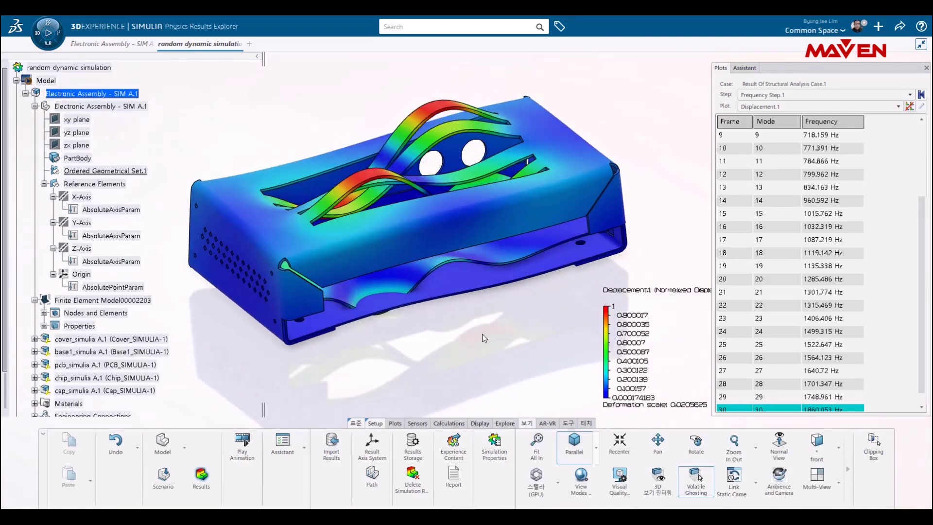
scroll(440, 329, "down", 2)
scroll(328, 265, "up", 2)
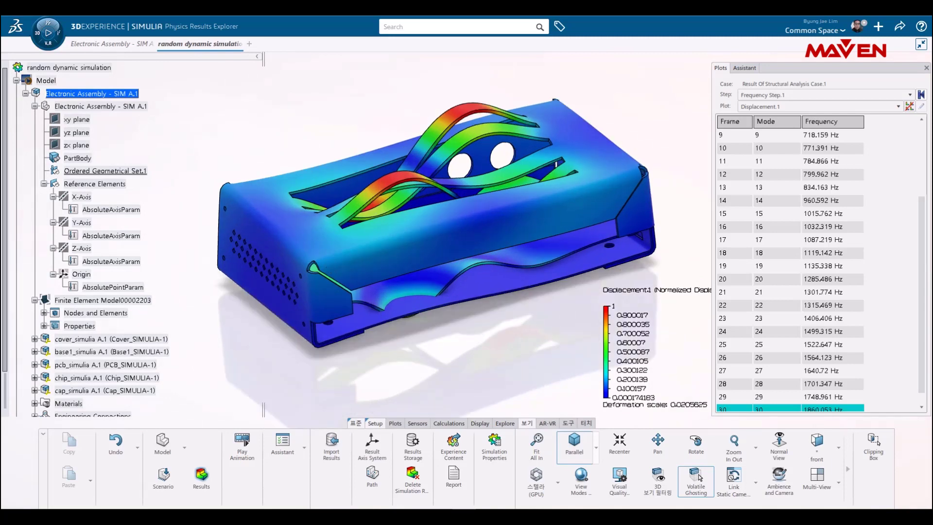
Step: Add a random vibration step to the scenario with a frequency range from 10 to 2000 Hz
left_click(745, 68)
left_click(737, 98)
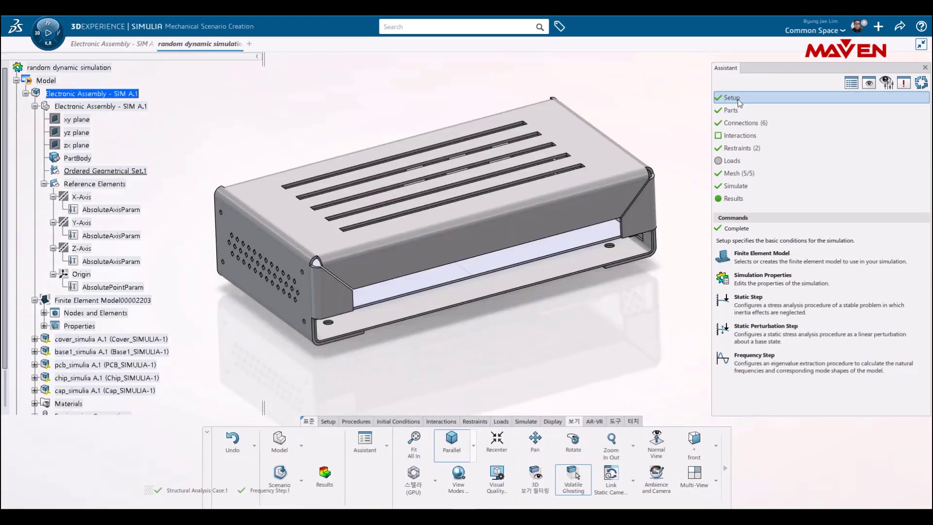
left_click(360, 420)
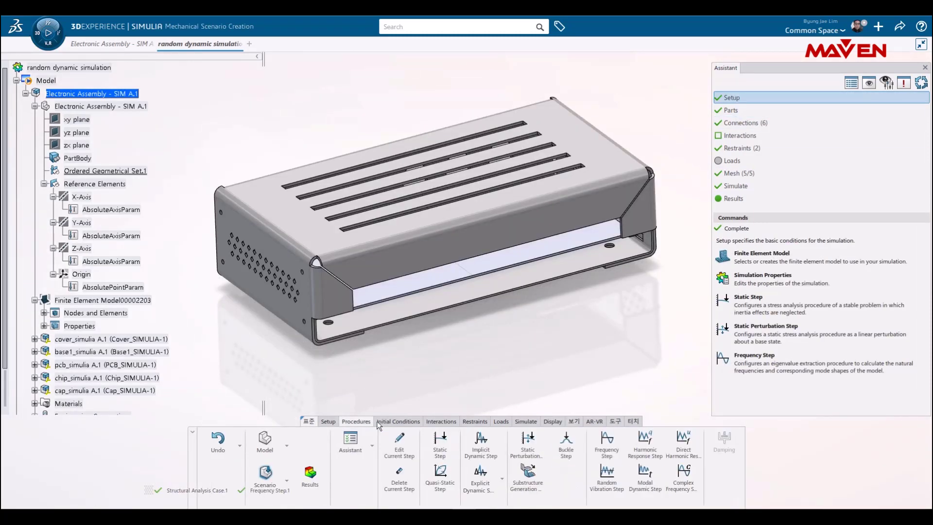
left_click(609, 483)
left_click(569, 123)
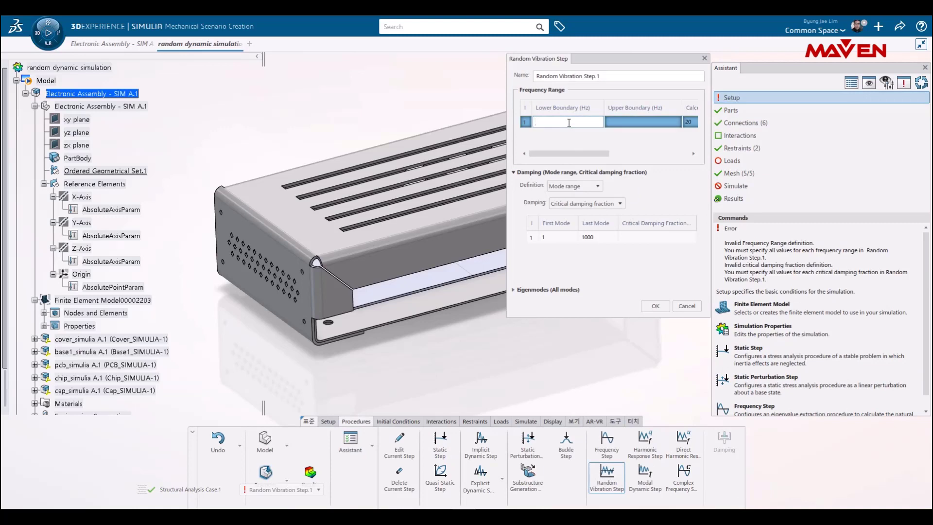
left_click(623, 121)
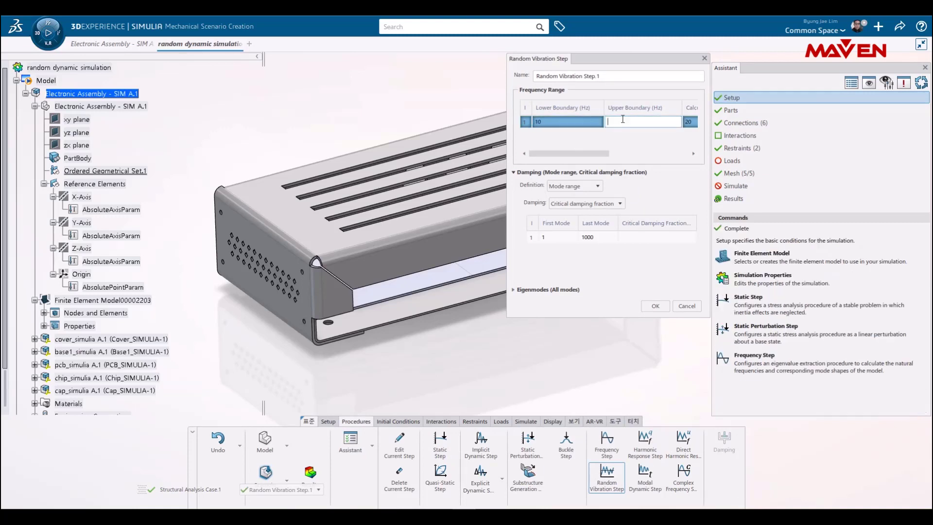
Step: Define the step's damping over modes 1 to 30 with a critical damping fraction of 3
left_click(603, 240)
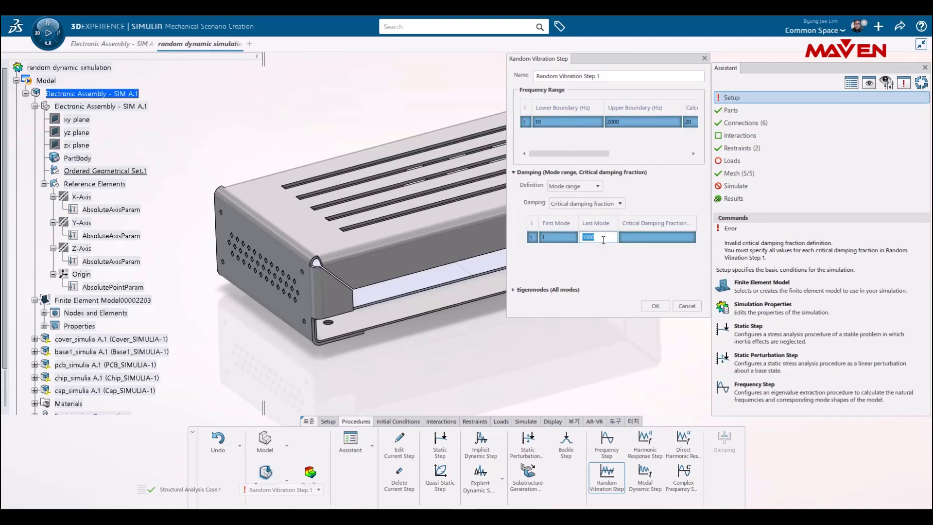
left_click(649, 238)
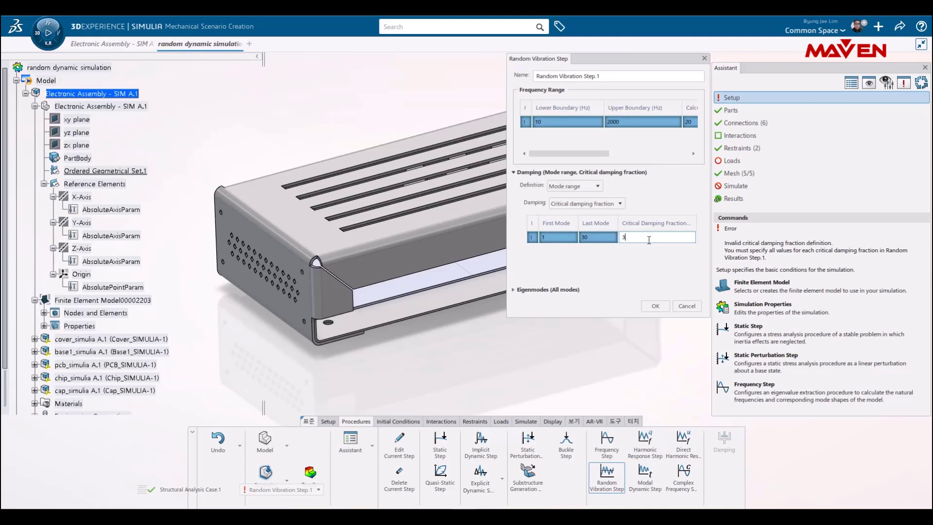
type("3")
left_click(589, 293)
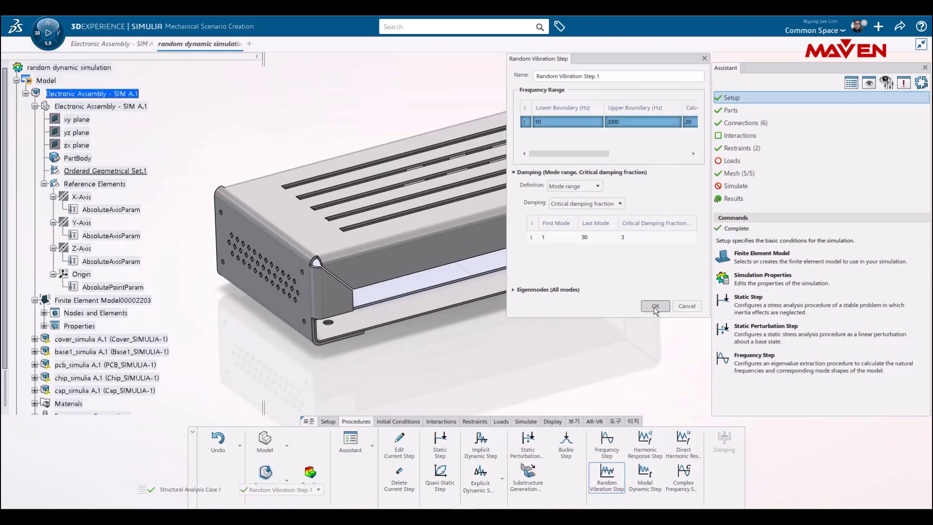
left_click(654, 307)
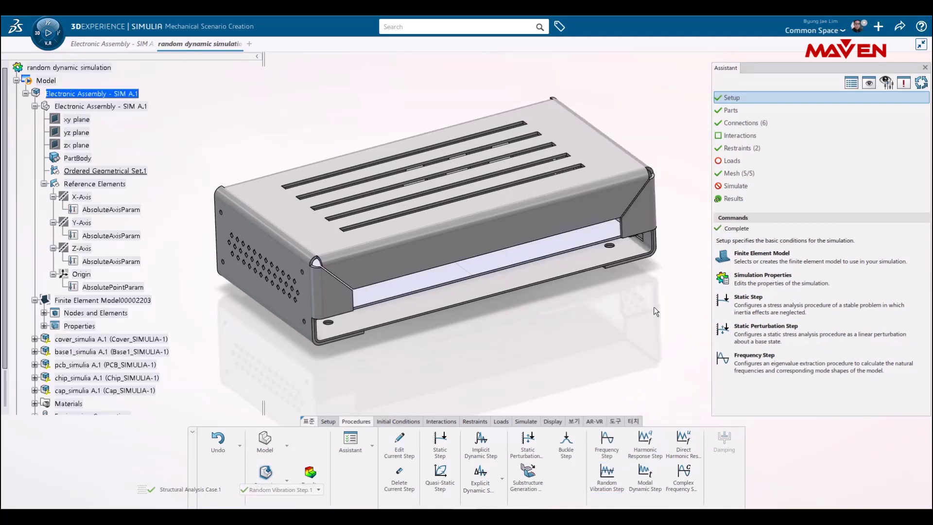
Step: Create a power spectral density named vertical, loaded as acceleration in g, with a first row of 10 Hz and 0.035
left_click(329, 421)
left_click(588, 445)
left_click(598, 418)
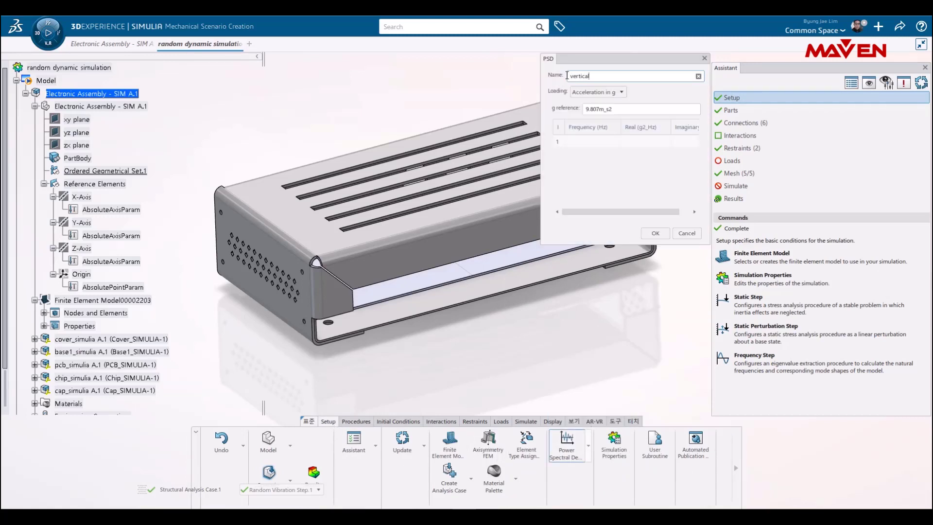
left_click(598, 142)
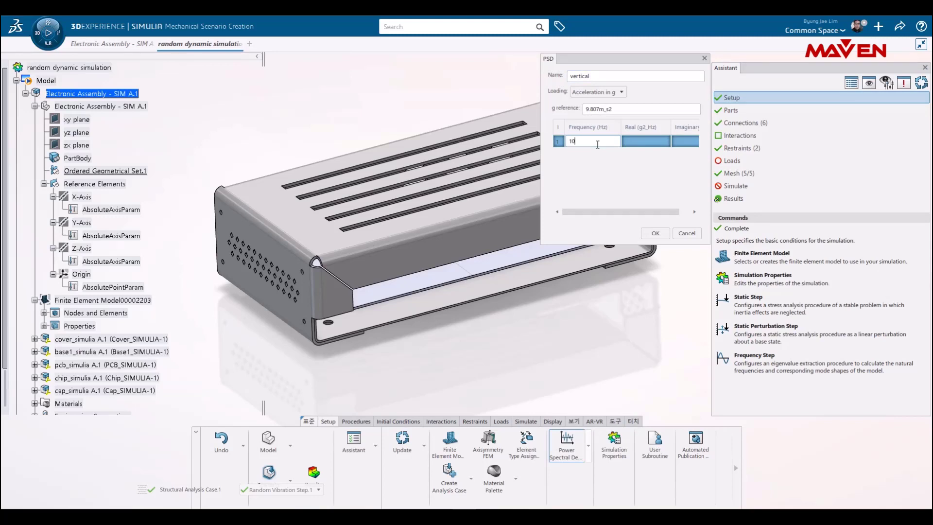
left_click(637, 142)
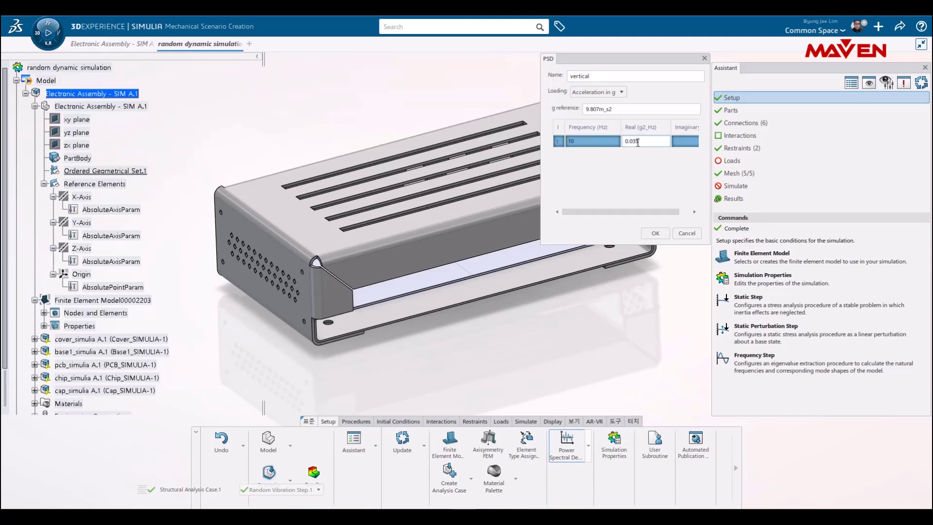
Step: Add a second row to the vertical PSD at 2000 Hz with the same real value of 0.035
right_click(559, 141)
left_click(587, 152)
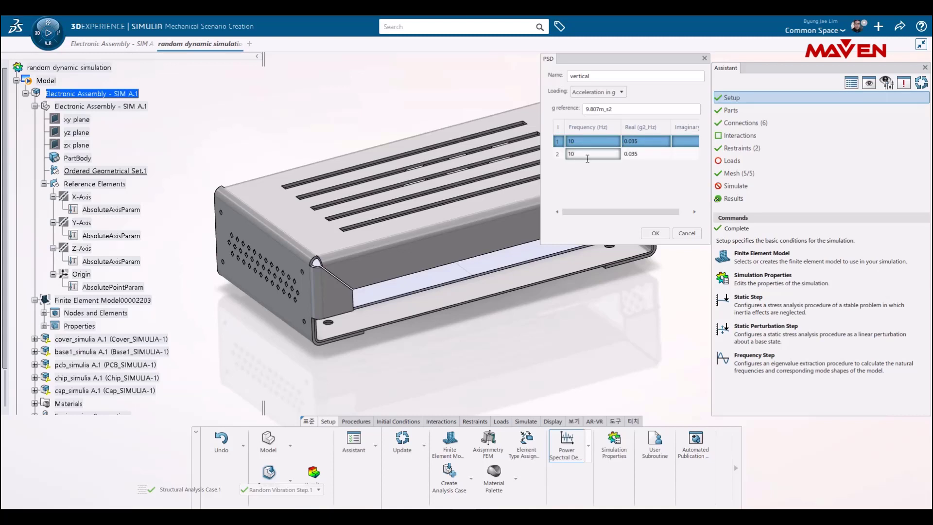
left_click(587, 154)
type("2000")
left_click(656, 233)
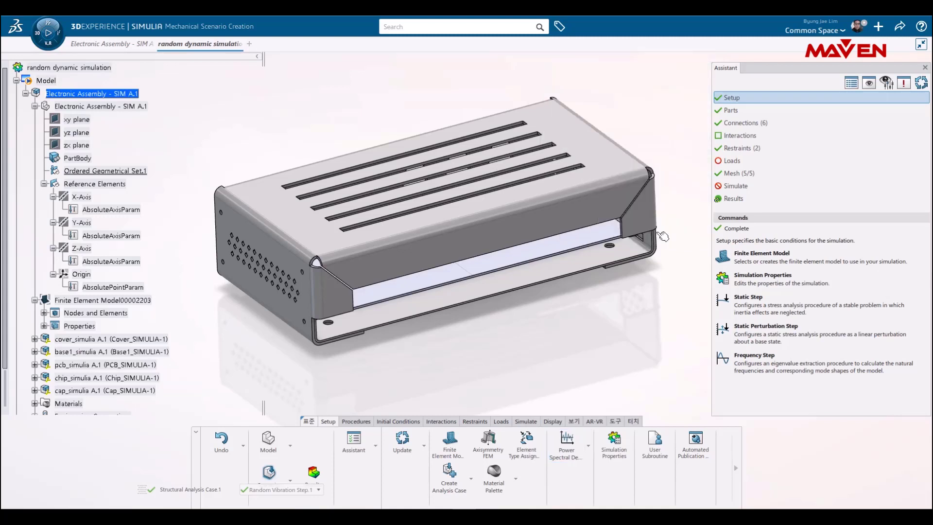
Step: Apply an acceleration base motion load in Translation Y that references the vertical PSD
left_click(731, 161)
left_click(500, 422)
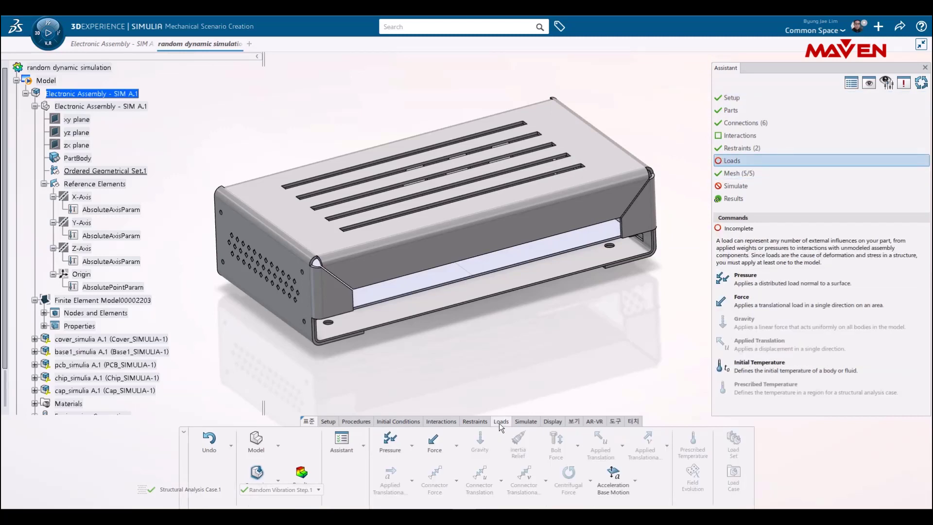
left_click(614, 478)
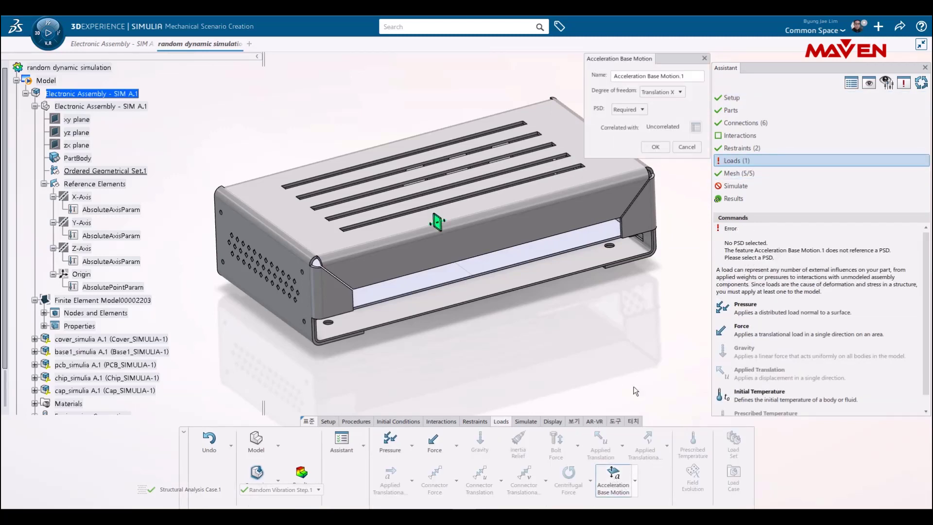
left_click(671, 92)
left_click(670, 109)
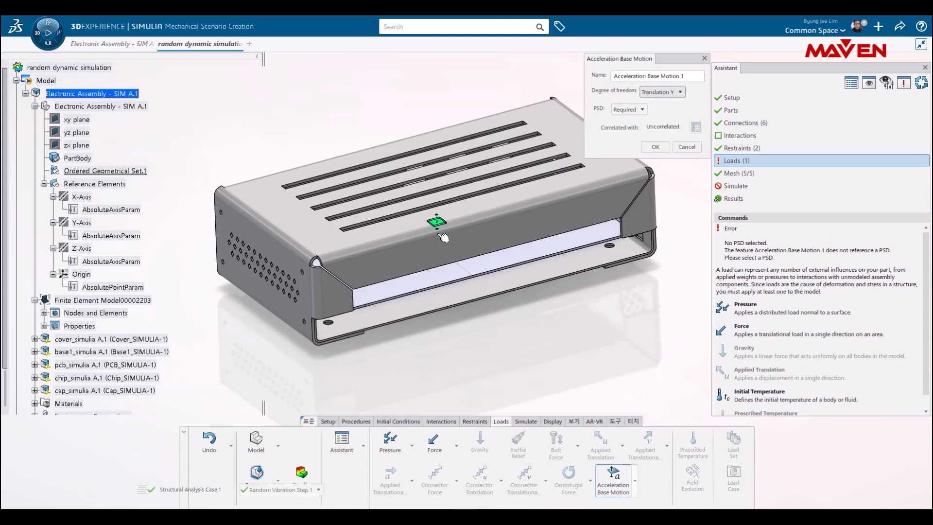
left_click(640, 110)
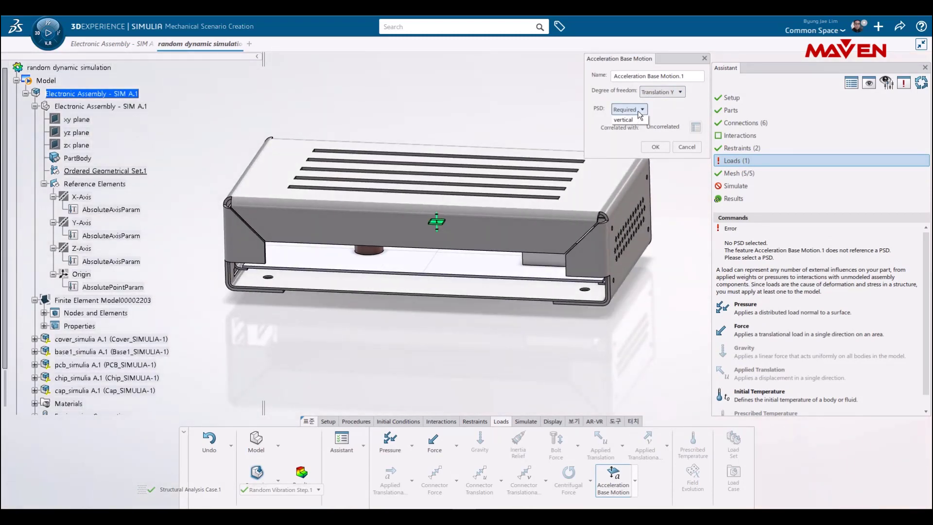
left_click(628, 120)
left_click(655, 147)
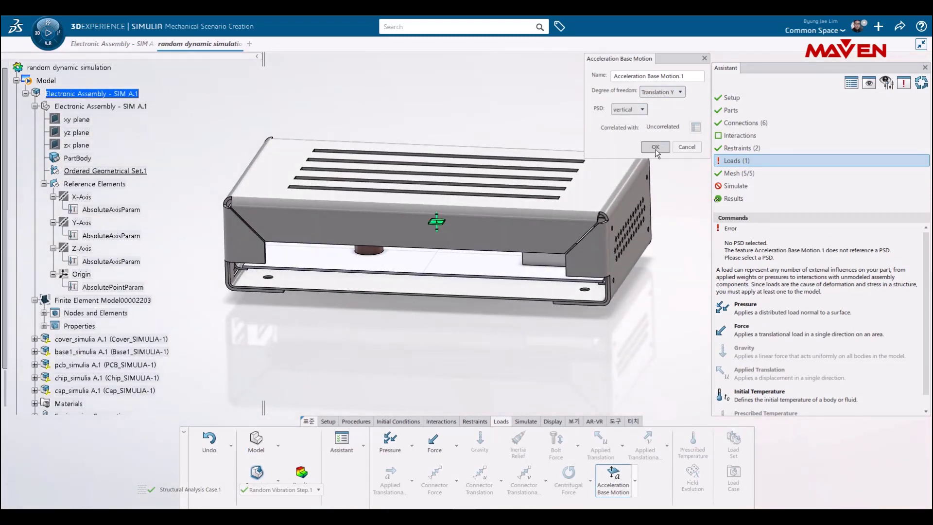
Step: Edit Output.2 of the random vibration step so field output is saved every 999 increments
scroll(43, 359, "down", 5)
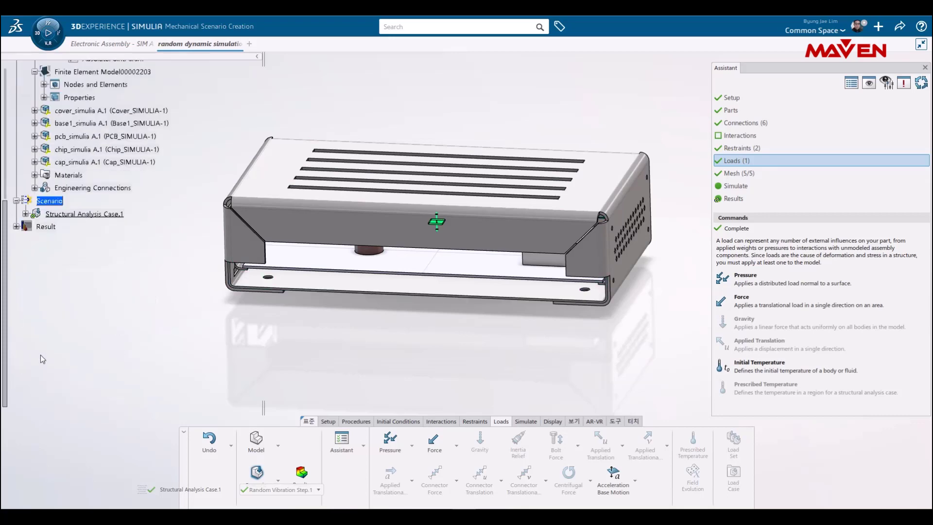
left_click(25, 214)
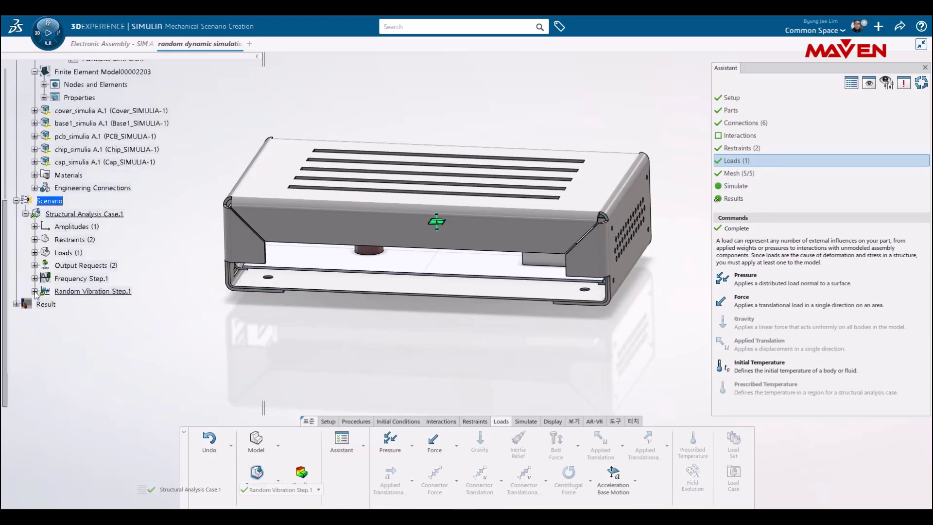
left_click(34, 291)
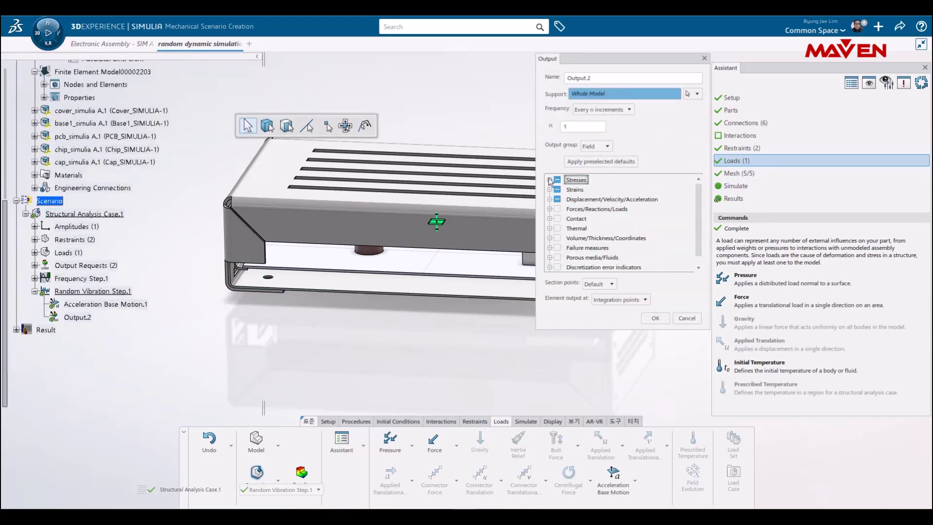
left_click(550, 180)
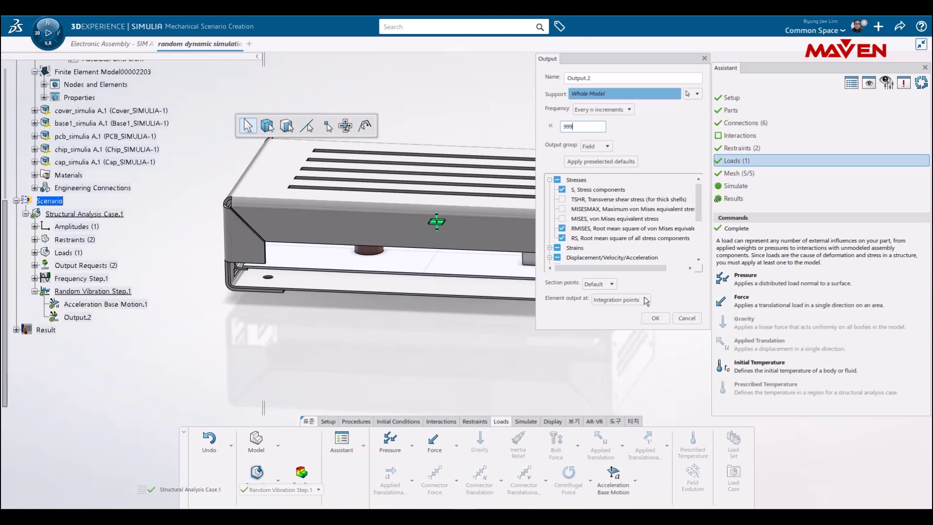
left_click(655, 318)
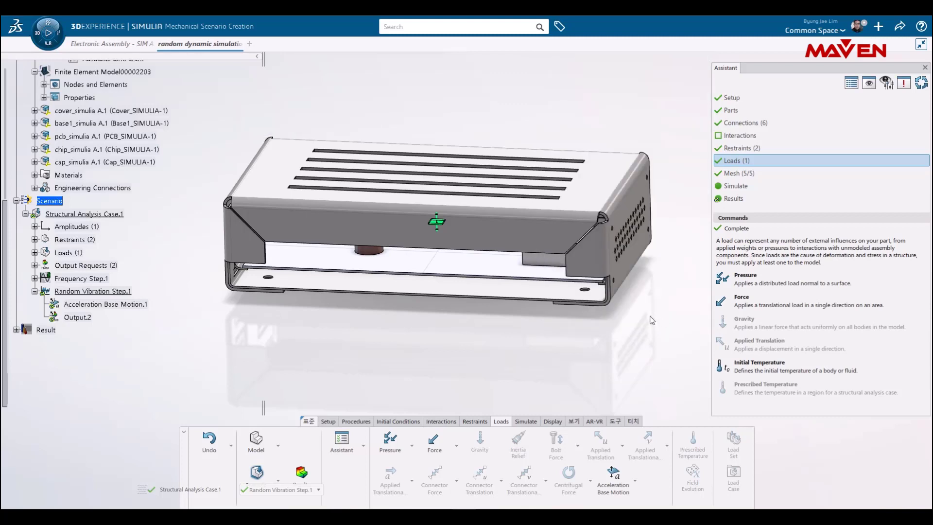
Step: Create an output request named chip point_1, supported by the chip's near top corner vertex
left_click(531, 422)
middle_click_drag(470, 365, 530, 321)
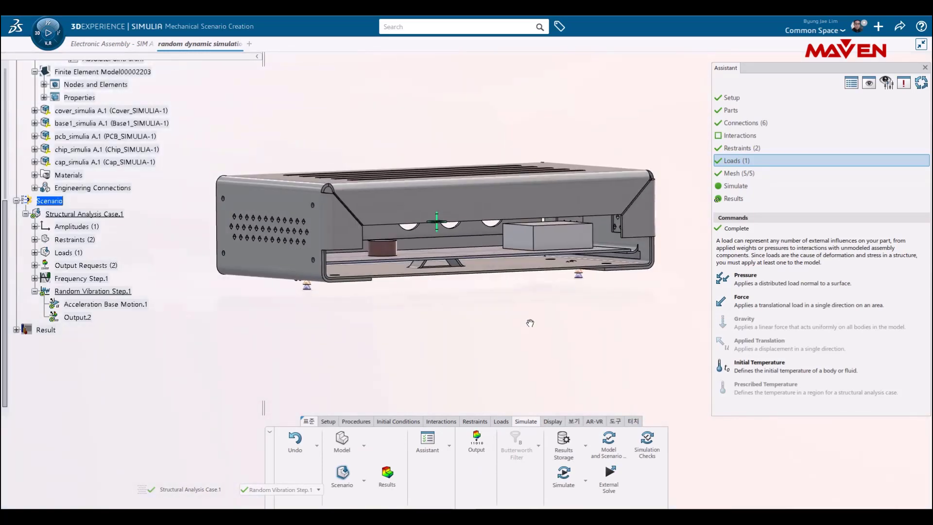
left_click(480, 444)
scroll(517, 248, "up", 2)
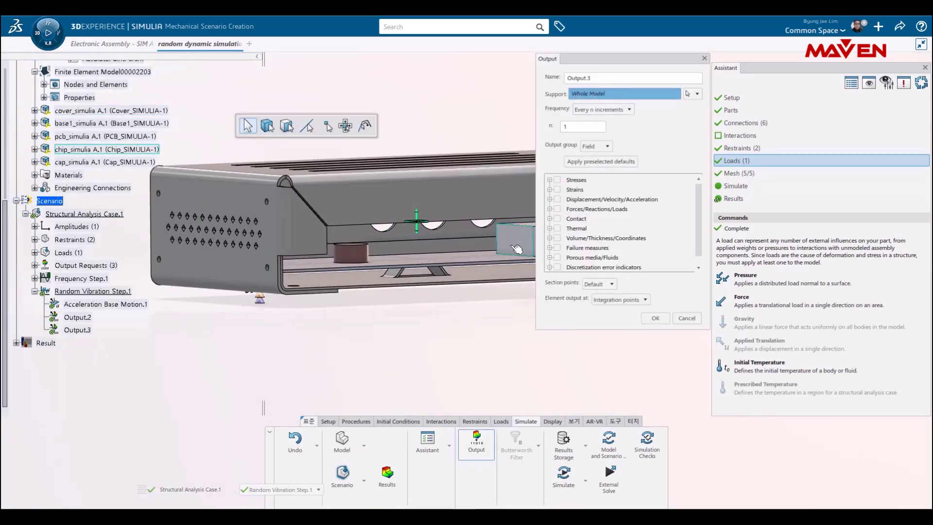
middle_click_drag(516, 249, 462, 230)
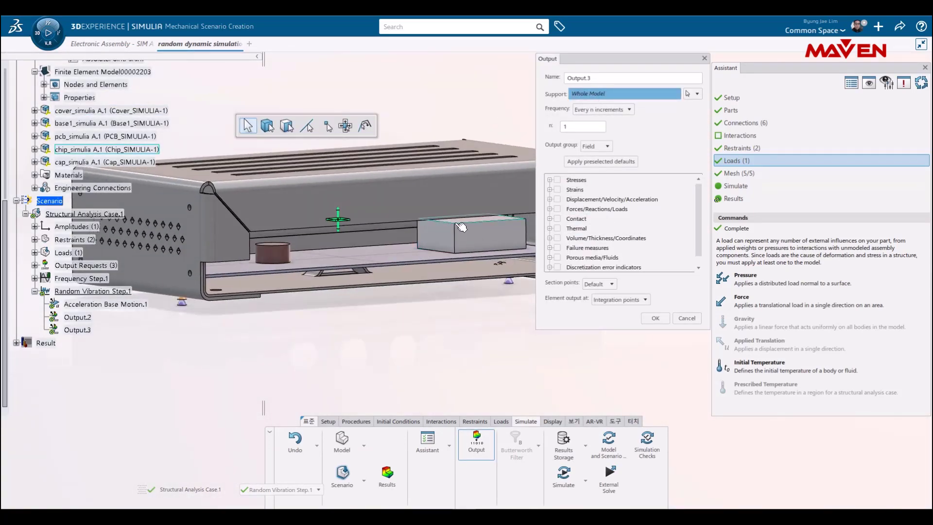
left_click(461, 227)
left_click(599, 78)
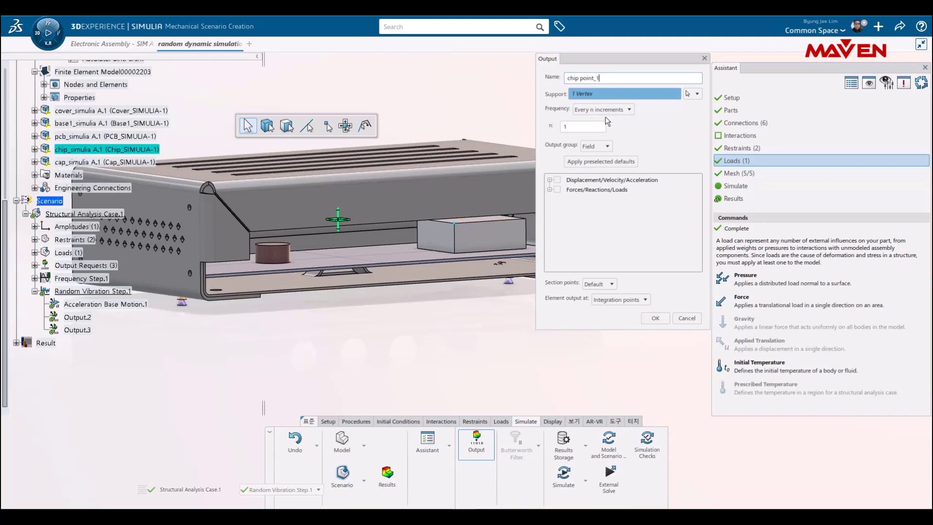
Step: Set chip point_1 to History output of A, translational and rotational accelerations
left_click(550, 179)
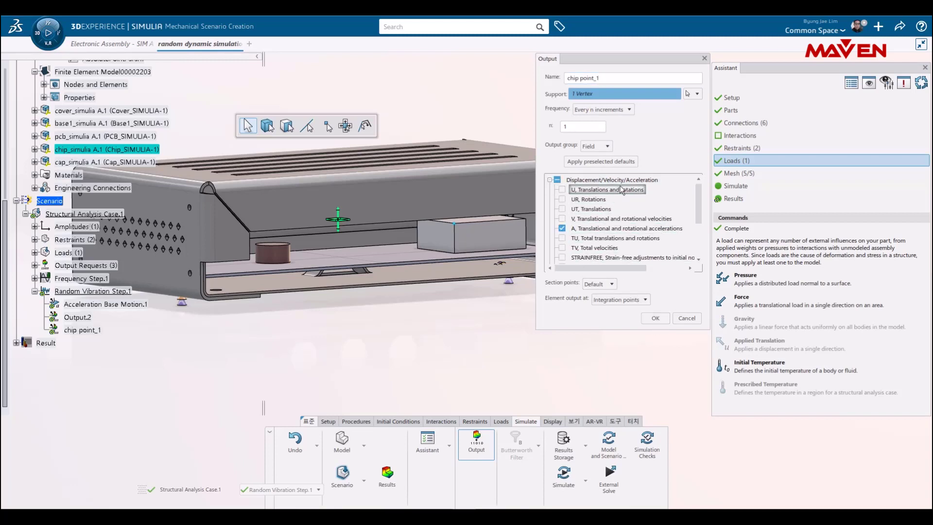
left_click(602, 146)
left_click(593, 170)
left_click(551, 180)
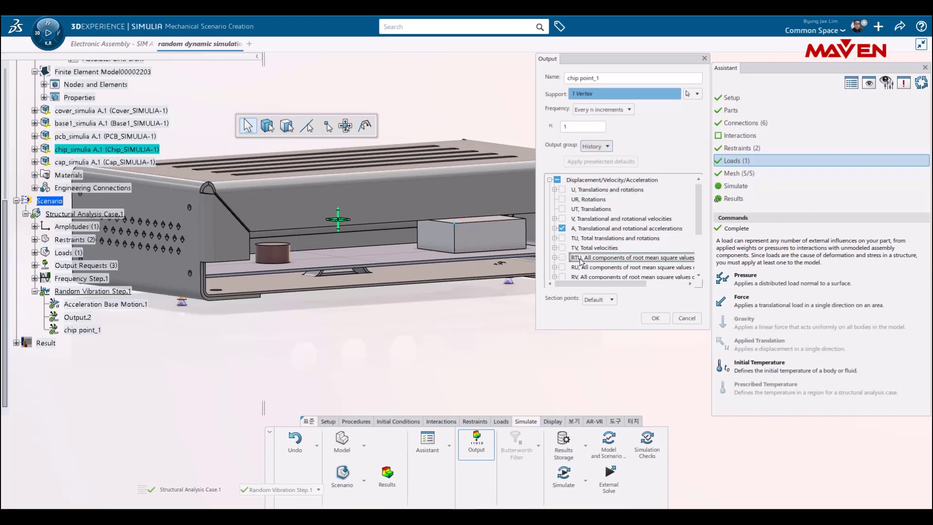
left_click(661, 322)
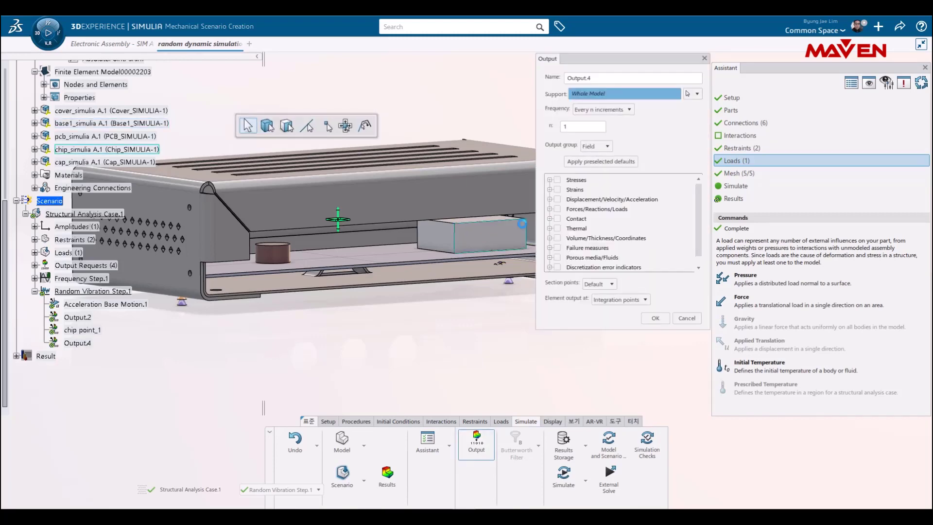
Step: Create another output request named chip point_2 on the vertex at the other end of the chip's front top edge
scroll(532, 222, "up", 4)
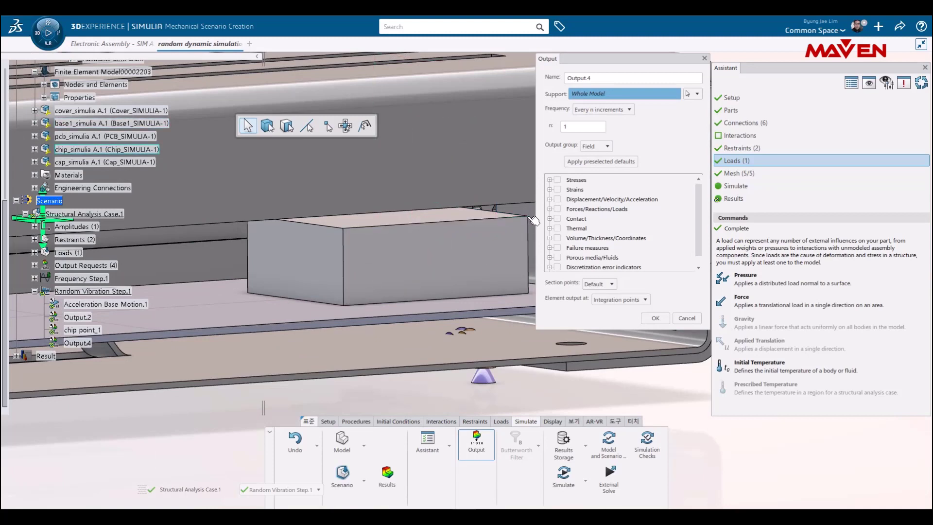
left_click(528, 217)
double_click(602, 78)
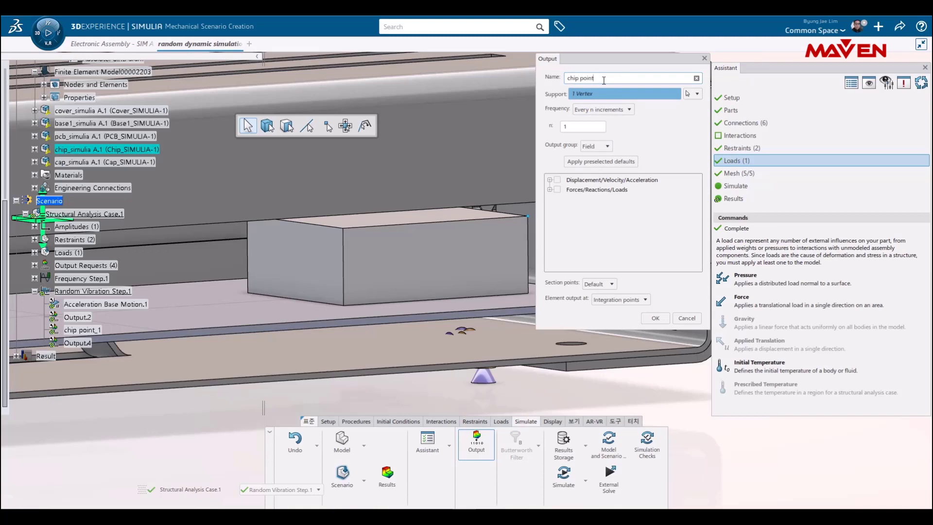
type("chip point_2")
Step: Set chip point_2 to History output of A, Translational and rotational accelerations, and complete the output request
left_click(600, 146)
left_click(590, 166)
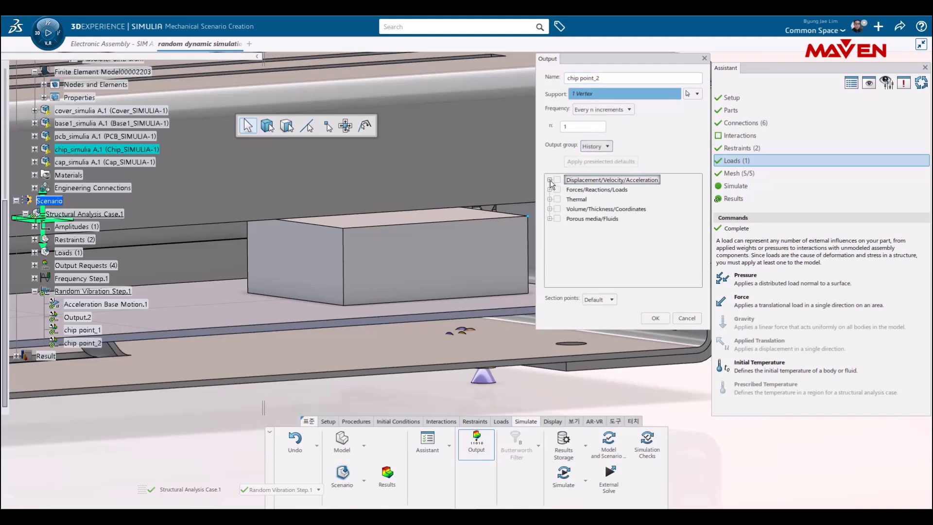
double_click(593, 179)
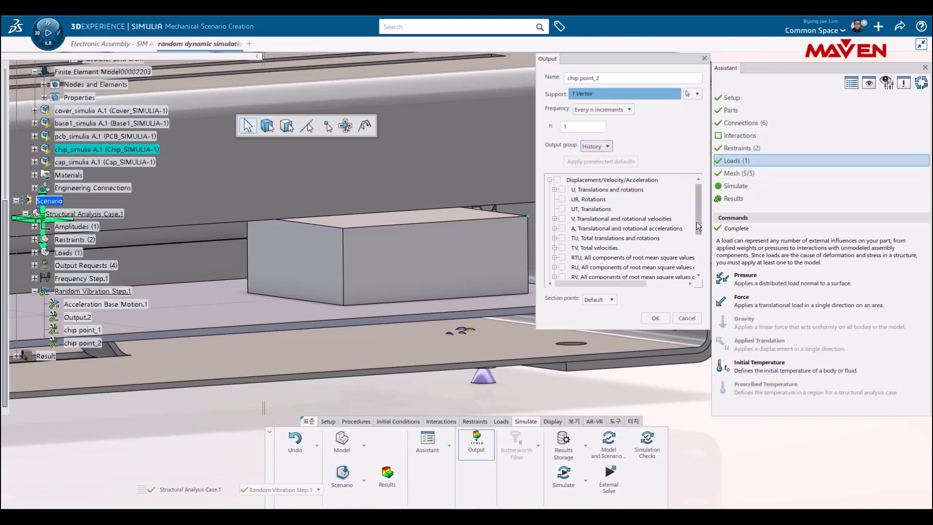
mouse_move(698, 228)
left_mouse_down()
mouse_move(698, 255)
mouse_move(698, 236)
left_mouse_up()
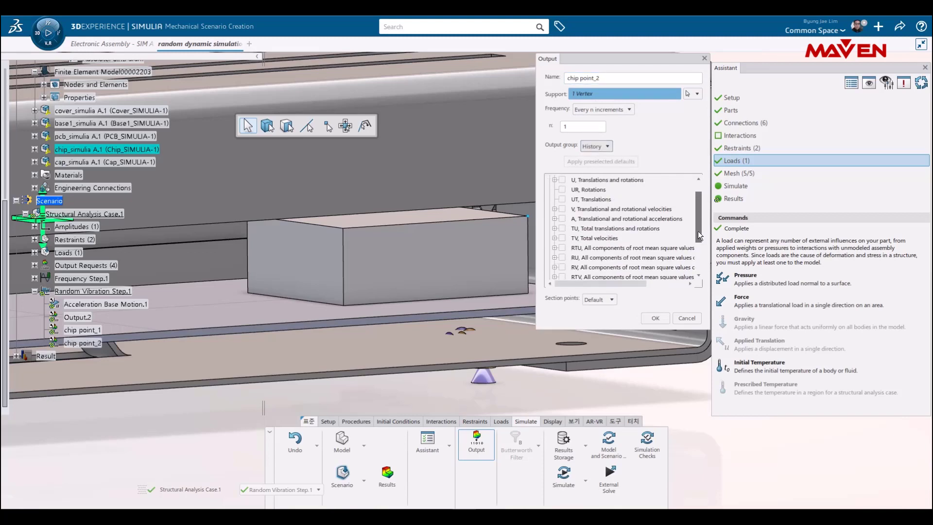
left_click(562, 209)
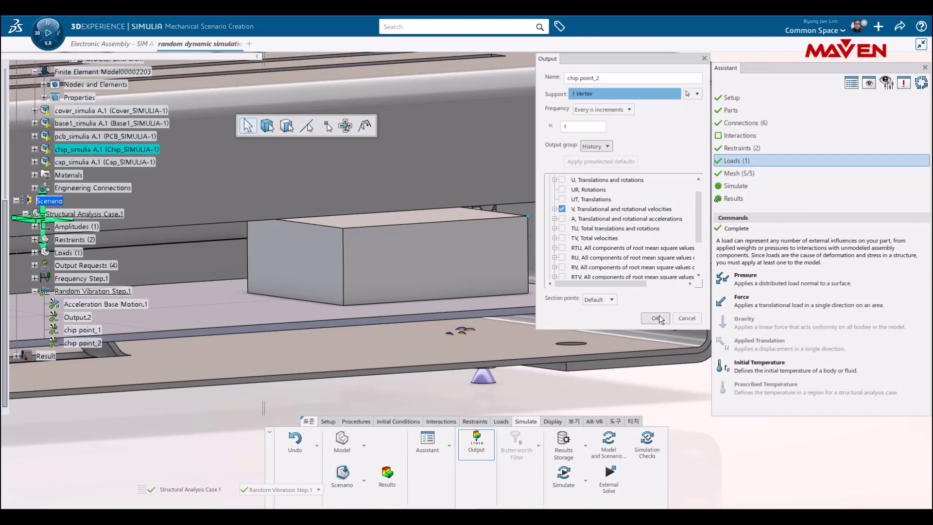
left_click(562, 219)
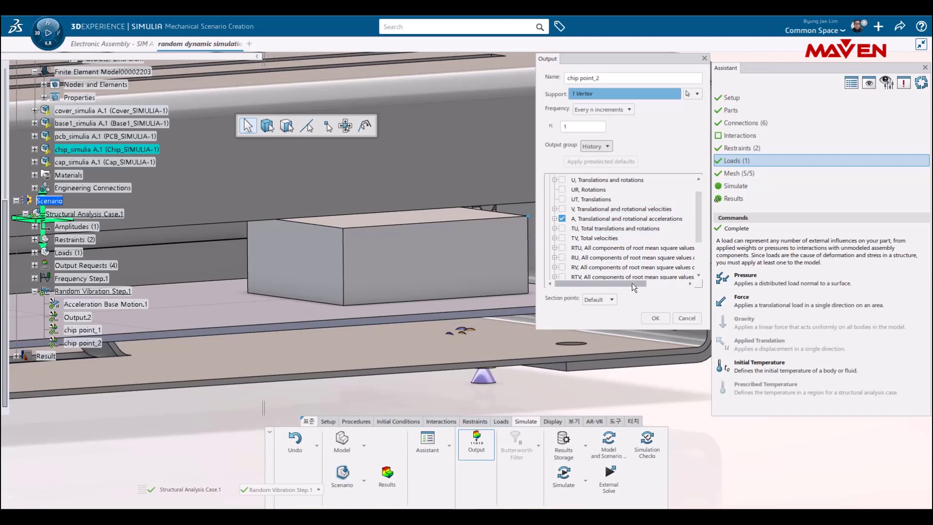
left_click(655, 319)
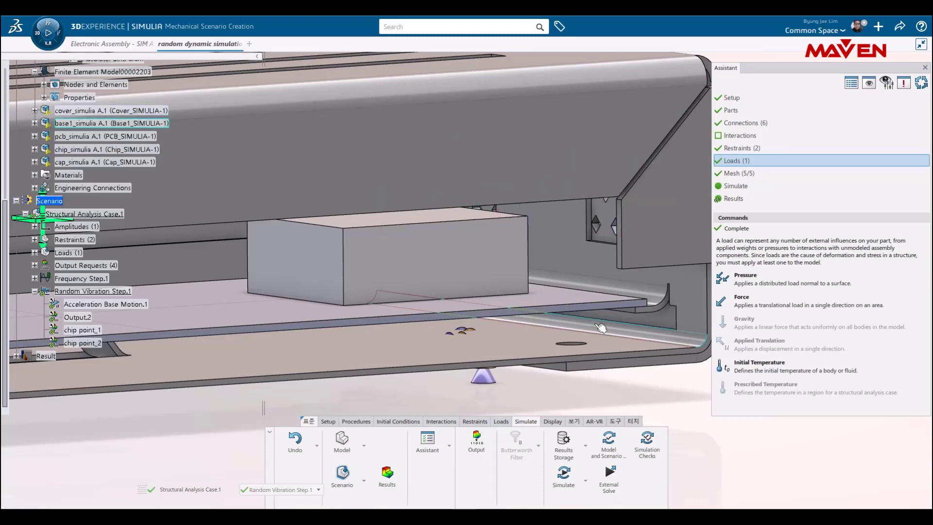
Step: Edit Output.1 of the frequency step so that all Stresses variables are also requested for the whole model
left_click(35, 265)
double_click(80, 279)
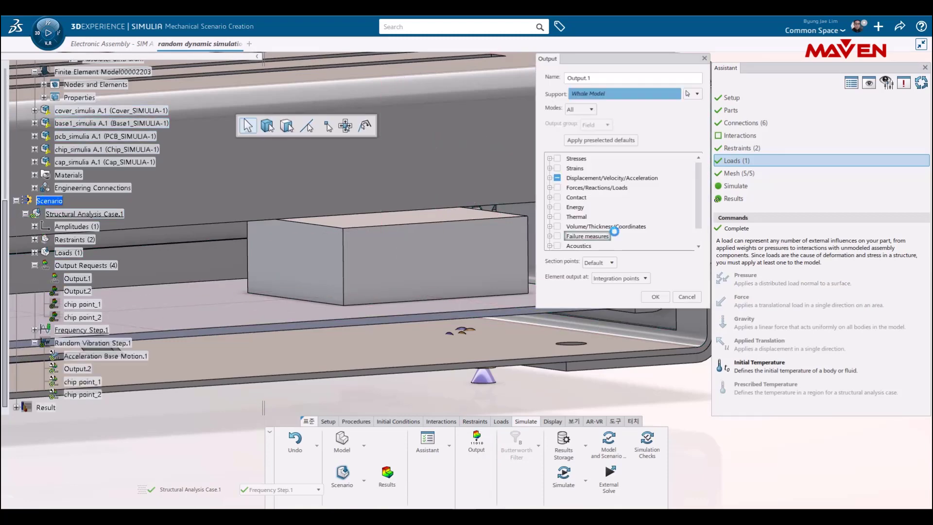
left_click(550, 159)
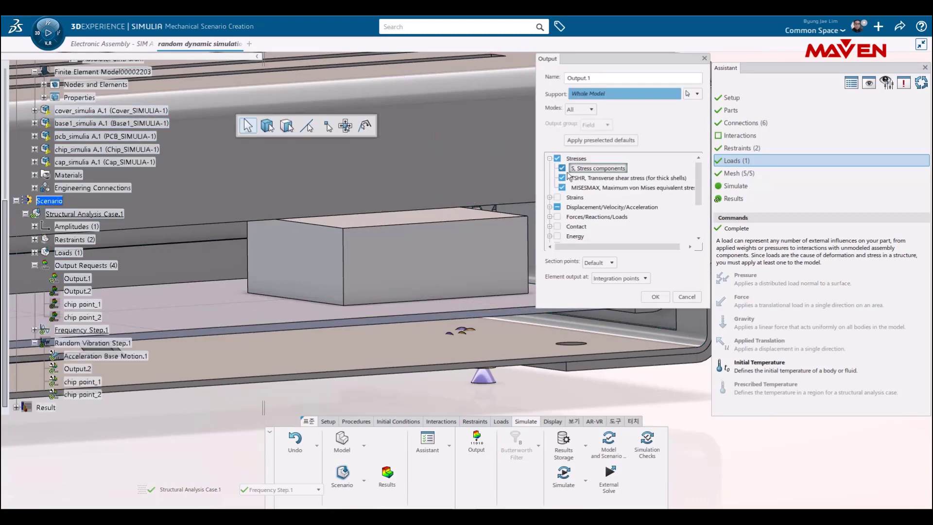
left_click(653, 296)
Step: Run the simulation of the structural analysis case as a local interactive job
scroll(428, 319, "down", 4)
middle_click_drag(422, 316, 482, 354)
left_click(734, 186)
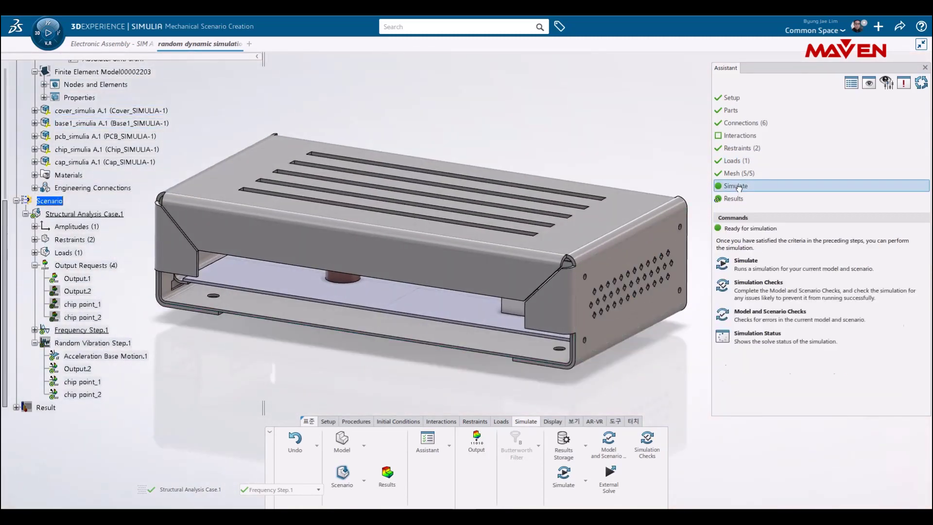
left_click(737, 266)
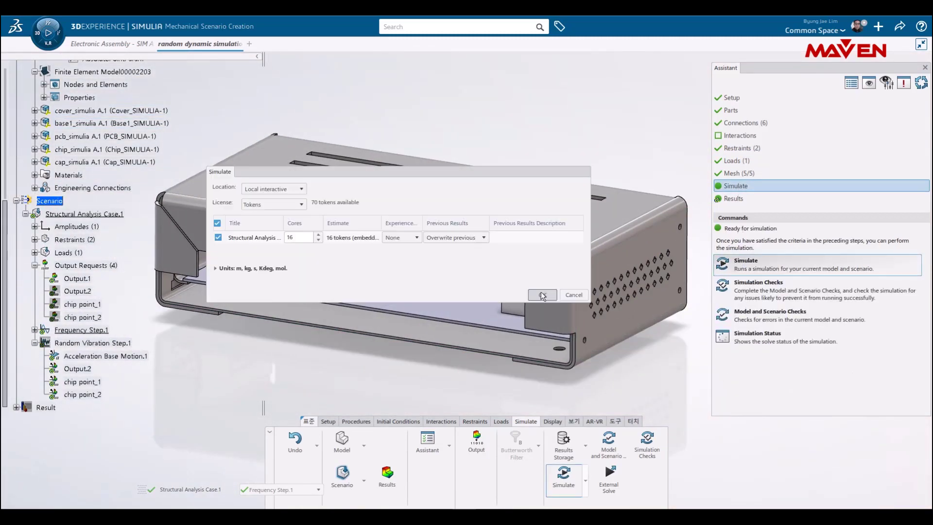
left_click(541, 294)
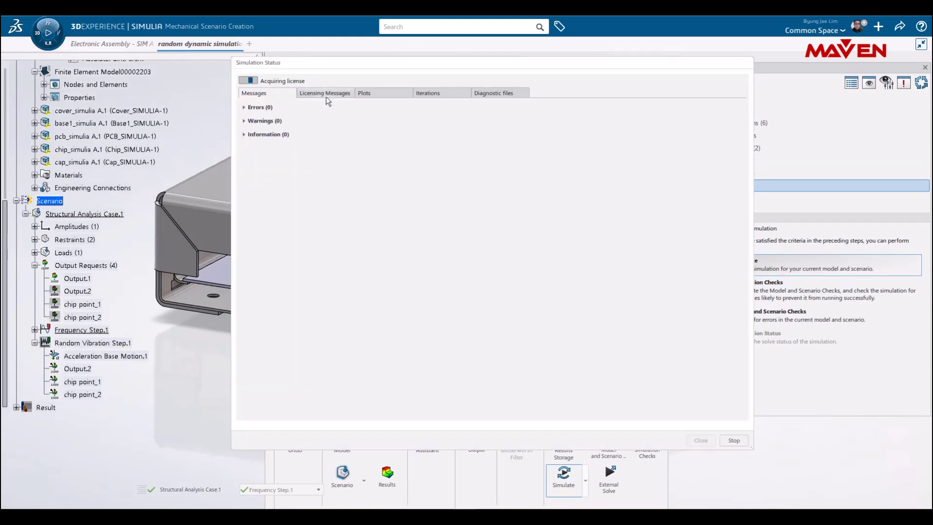
Step: Follow the solve through the licensing messages, plots and iterations, reading down the iteration table of the random vibration step
left_click(327, 95)
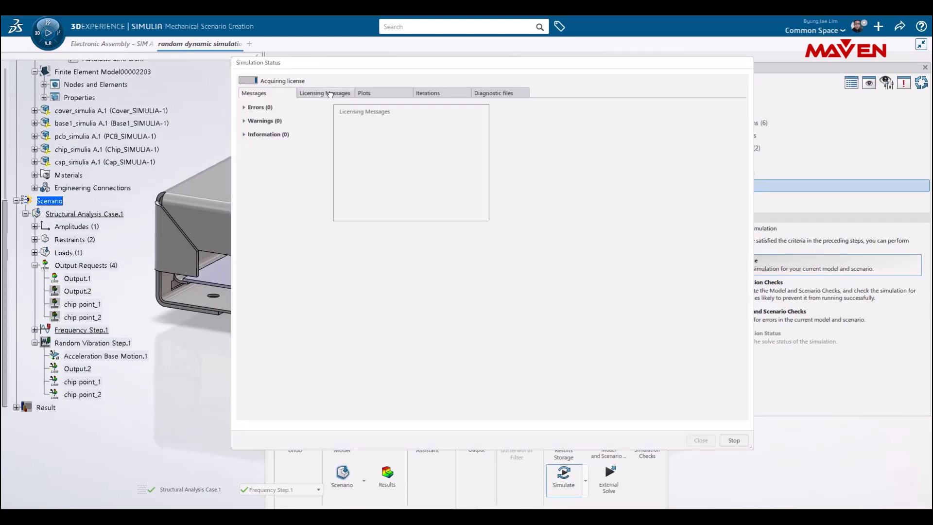
left_click(372, 95)
left_click(424, 96)
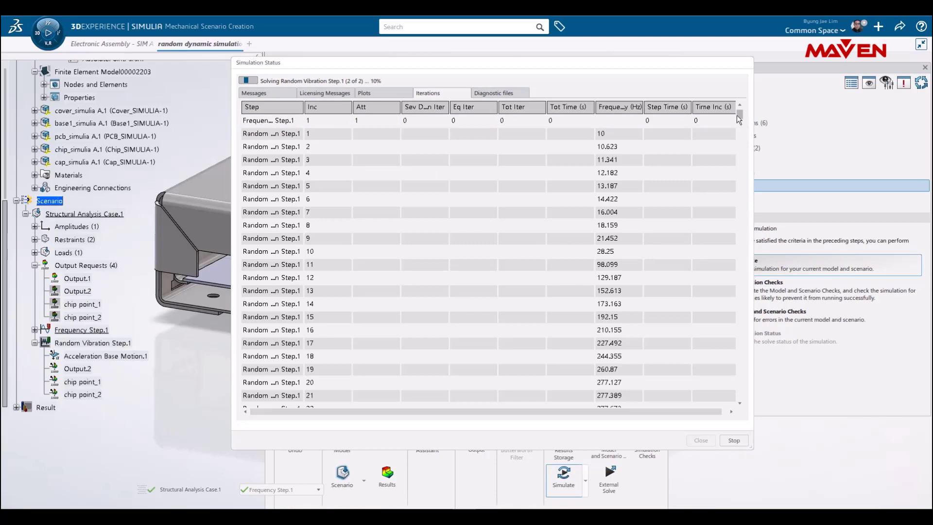
left_click_drag(739, 119, 735, 414)
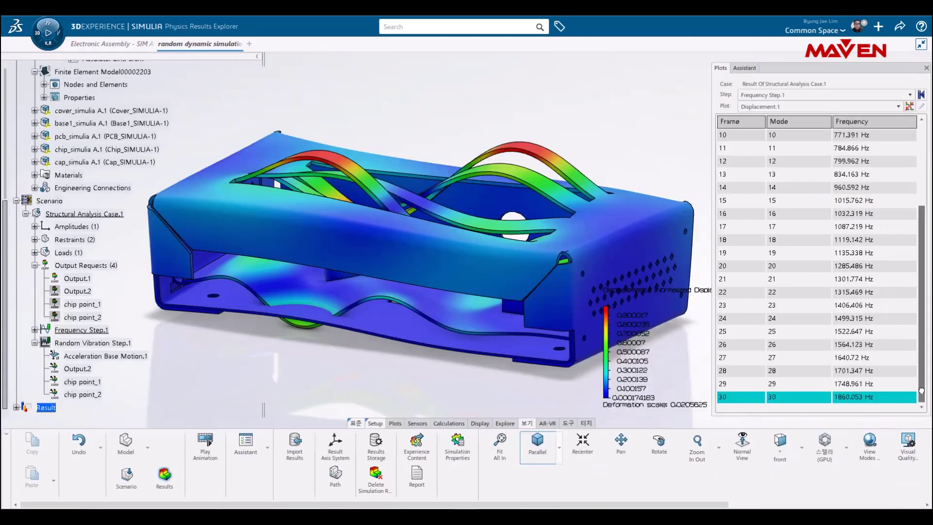
Step: Show the Displacement.1 results of Random Vibration Step.1 and play their animation
left_click(784, 95)
left_click(784, 123)
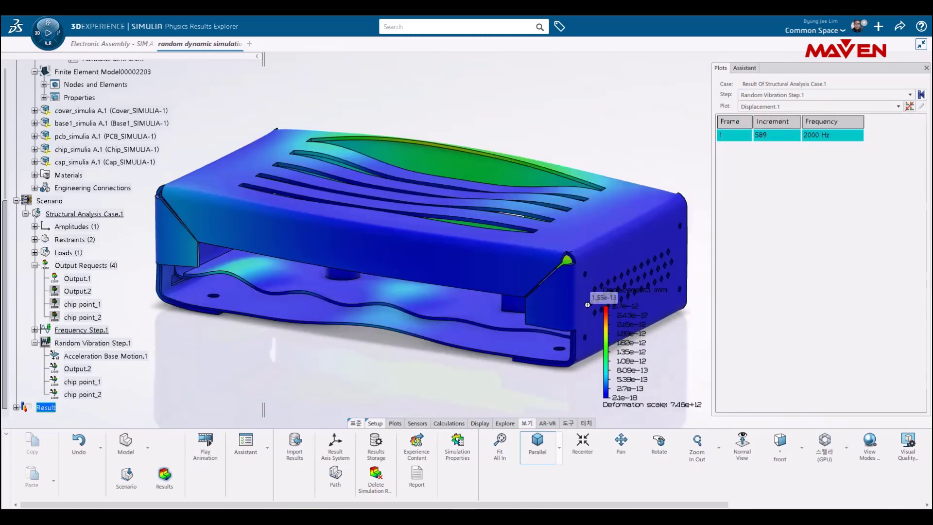
scroll(529, 350, "down", 3)
middle_click_drag(529, 350, 437, 413)
left_click(206, 444)
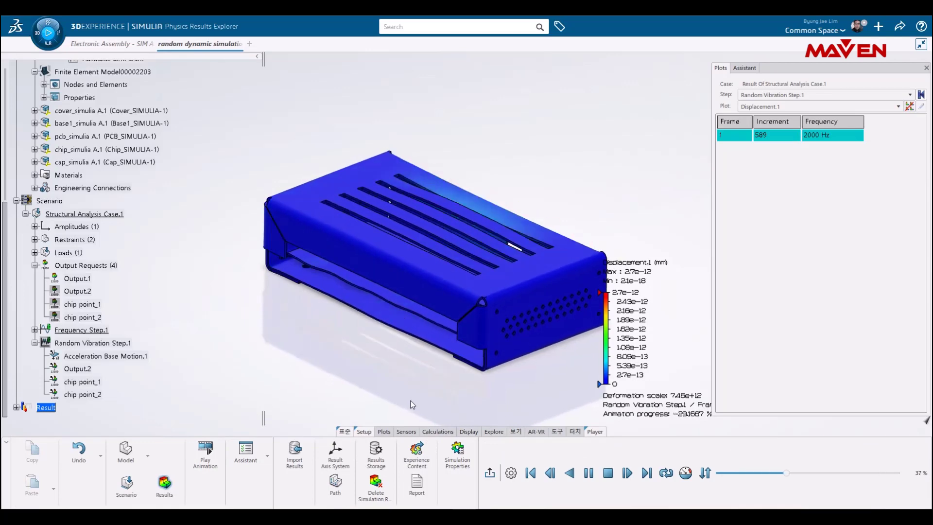
middle_click_drag(454, 381, 494, 372)
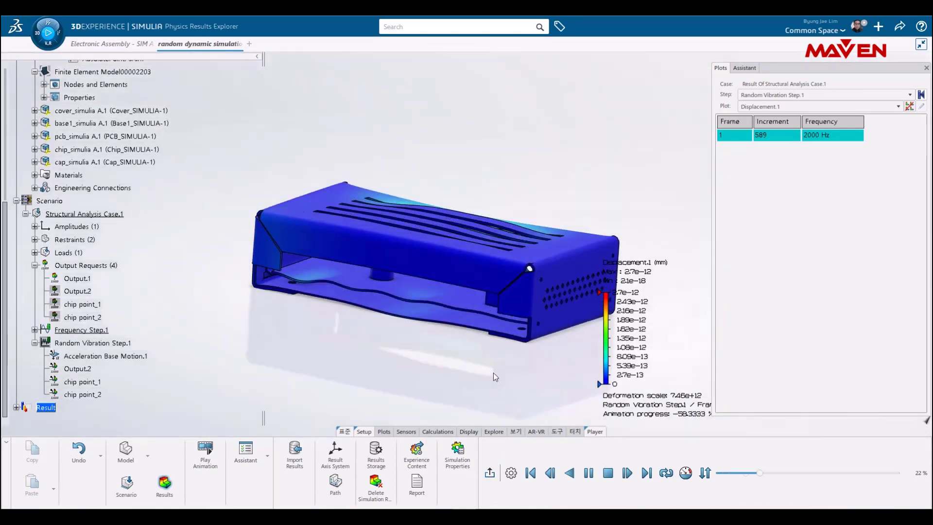
Step: Switch the displayed plot to Velocity.1 and view the animated assembly from its other end
left_click(783, 106)
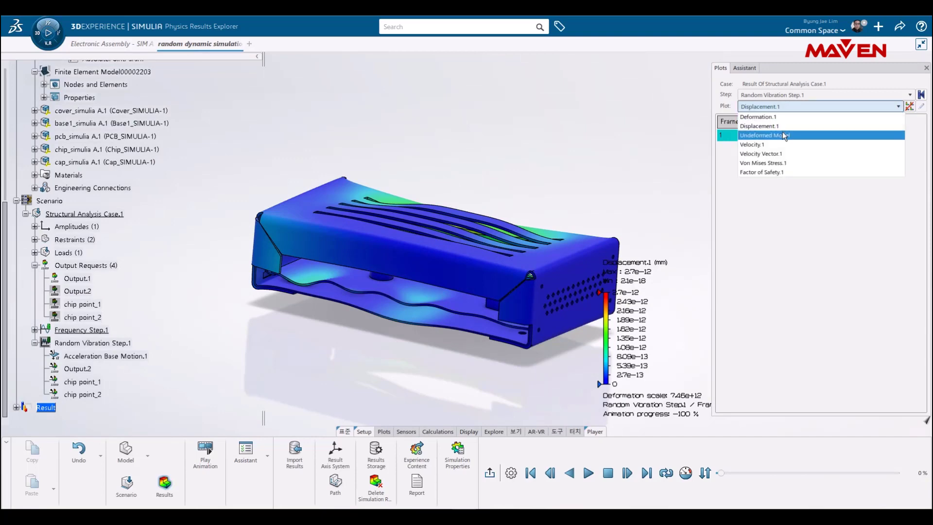
left_click(780, 144)
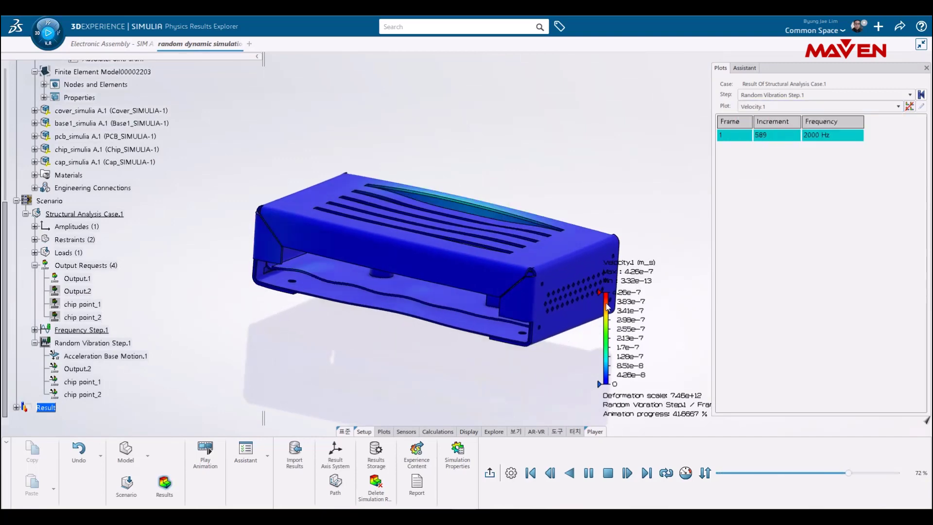
middle_click_drag(607, 307, 494, 315)
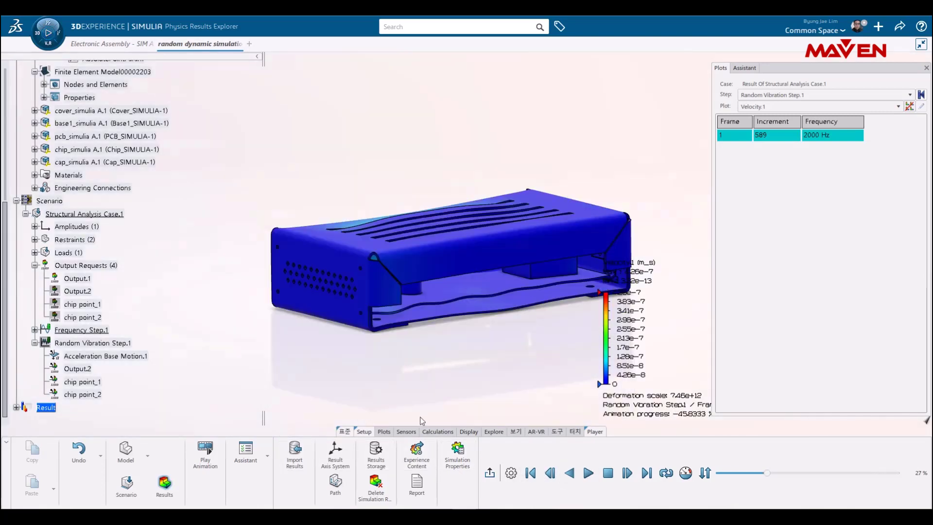
Step: Create a contour plot of RMISES, Root mean square of von Mises equivalent stress, for the random vibration step
left_click(383, 431)
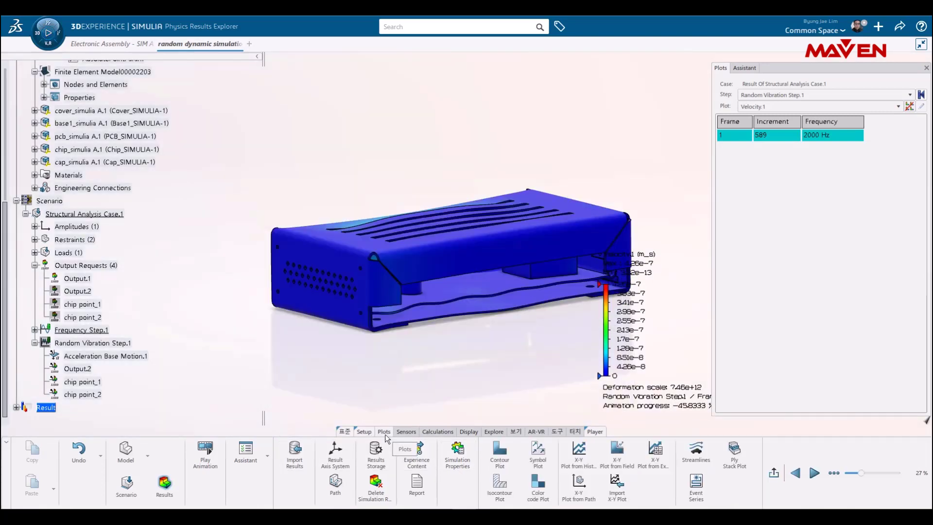
left_click(495, 452)
left_click(356, 146)
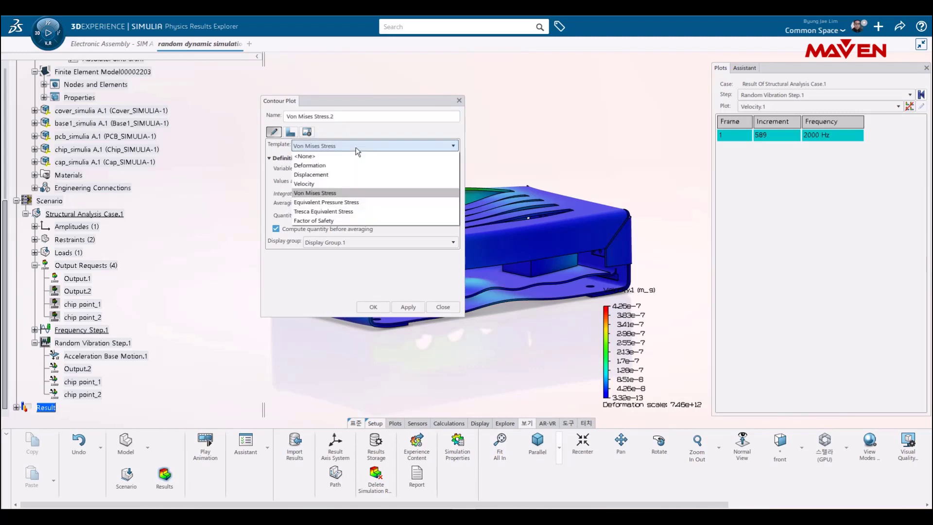
left_click(358, 149)
left_click(353, 170)
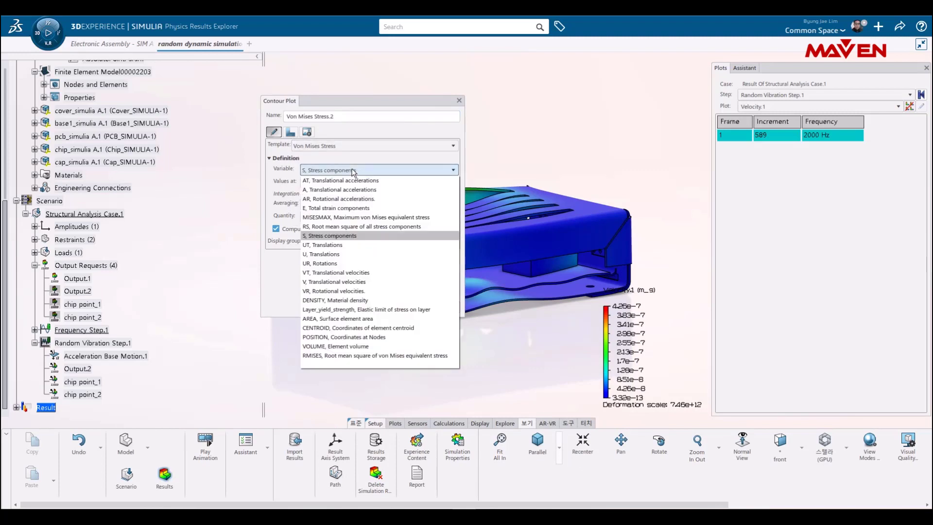
left_click(364, 356)
left_click(413, 307)
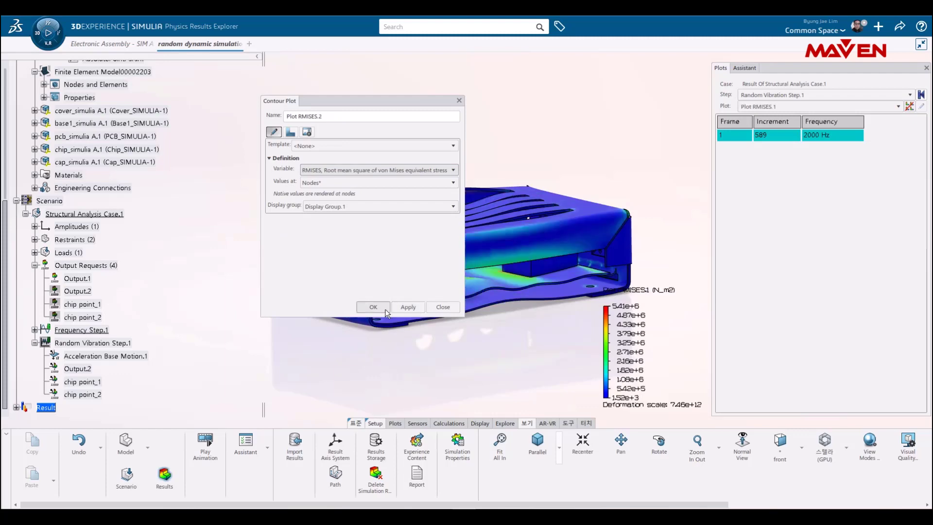
left_click(373, 306)
Step: Examine the RMISES stress distribution on the PCB around the chip and cap, probing a value between them
middle_click_drag(532, 339, 520, 309)
scroll(520, 309, "up", 10)
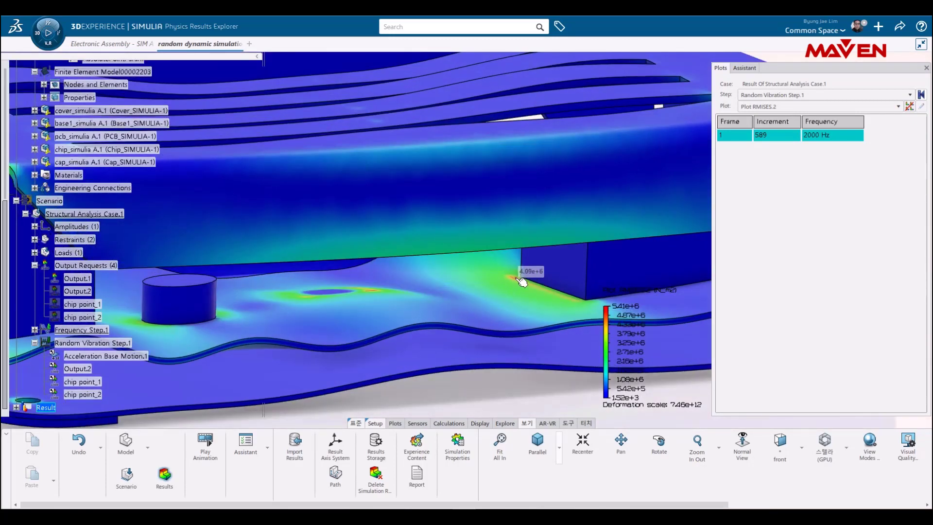
left_click(369, 290)
scroll(466, 378, "down", 5)
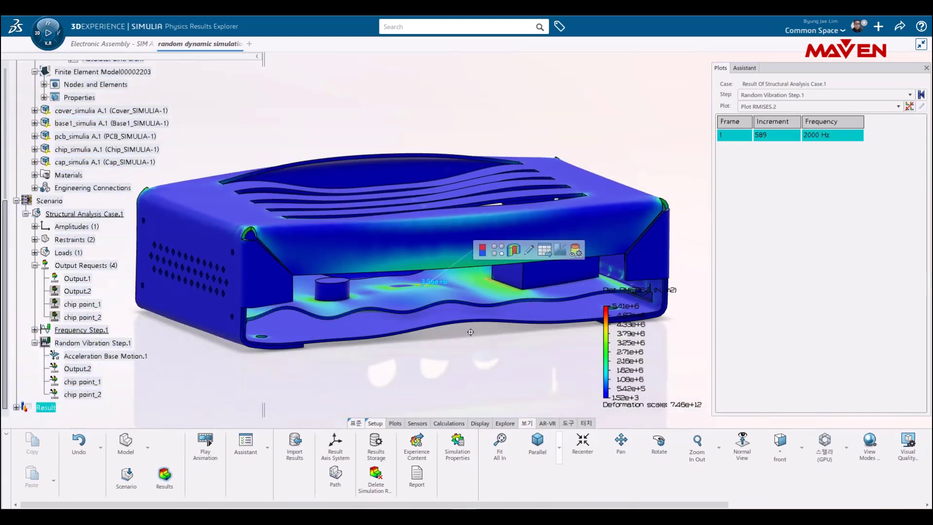
middle_click_drag(471, 334, 471, 356)
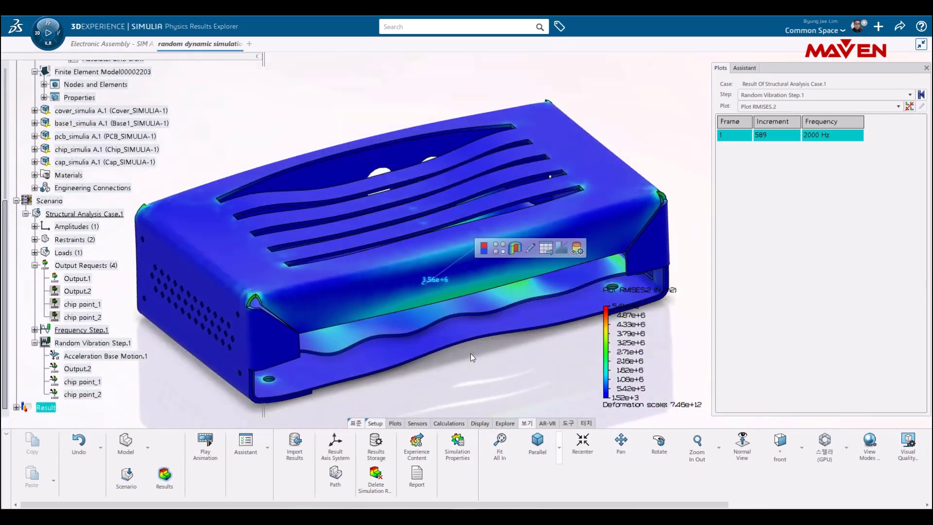
scroll(472, 356, "down", 3)
Step: Animate the RMISES contour plot, stop the playback and leave the animation player
left_click(205, 445)
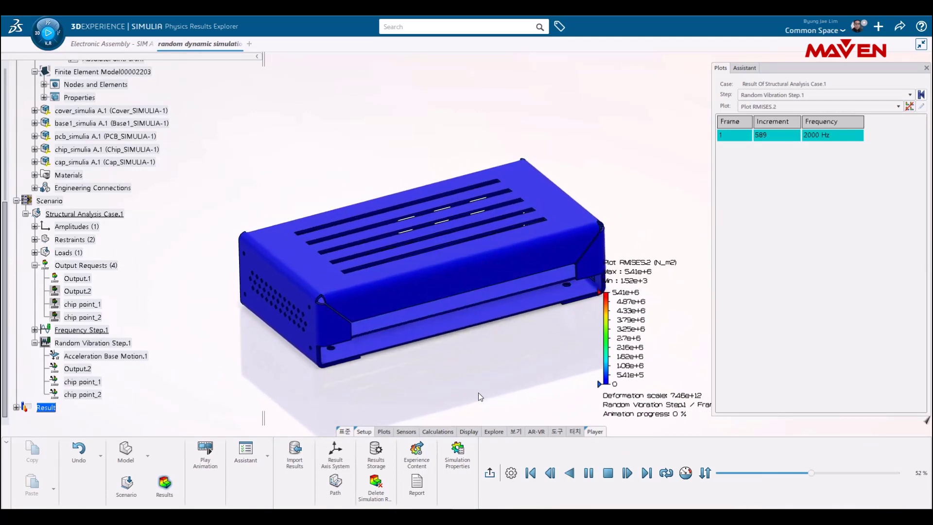
left_click(607, 474)
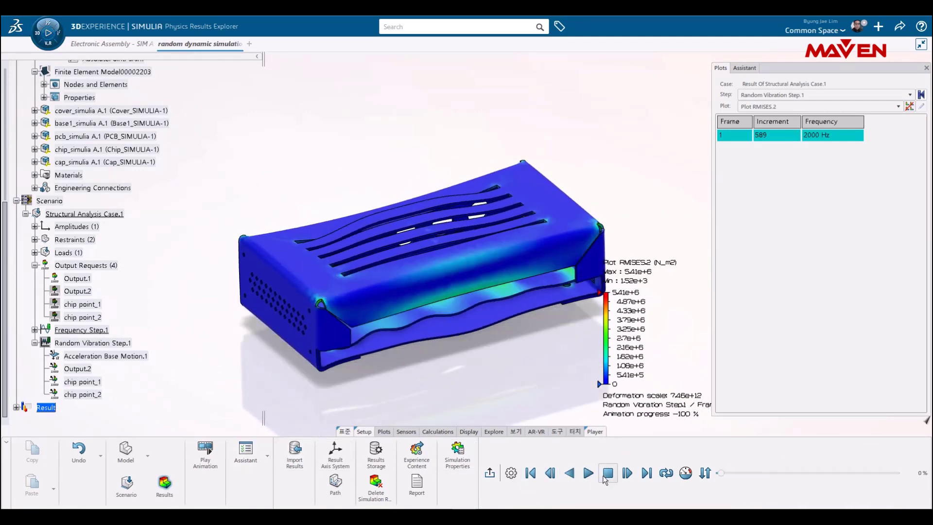
left_click(484, 474)
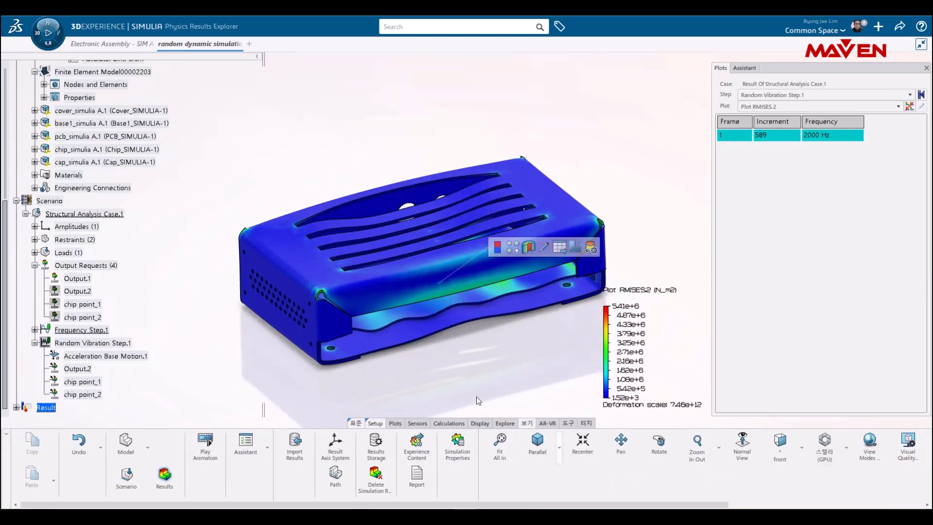
Step: Start an X-Y plot from history of A, Translational accelerations, using Vector Component 2
left_click(395, 423)
left_click(666, 447)
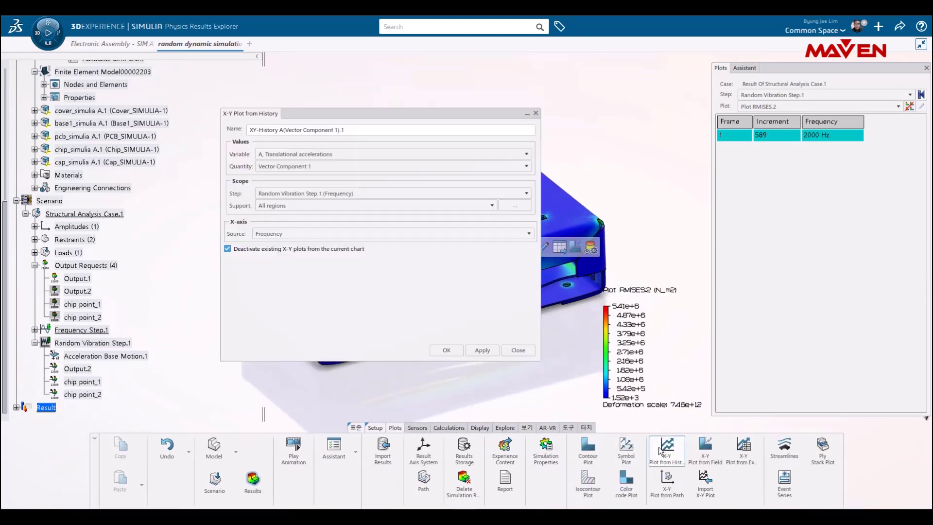
left_click(328, 167)
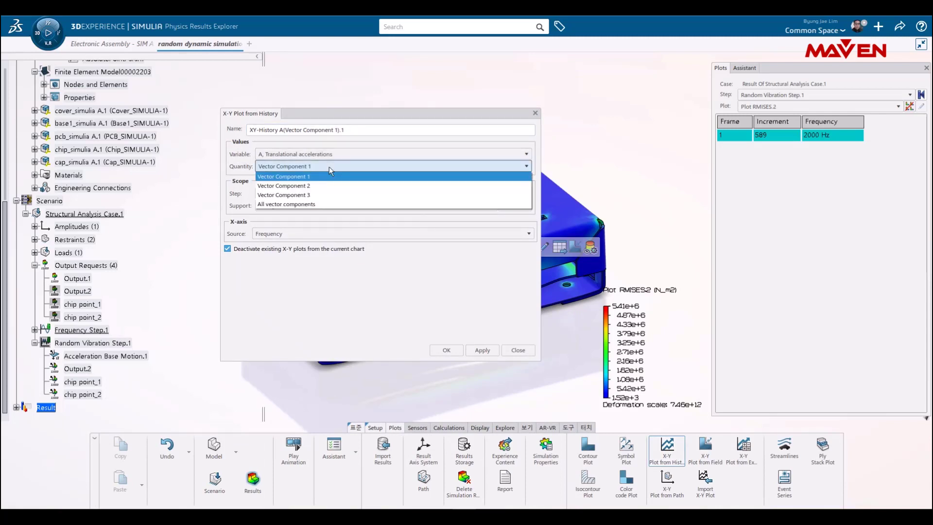
left_click(328, 167)
left_click(329, 167)
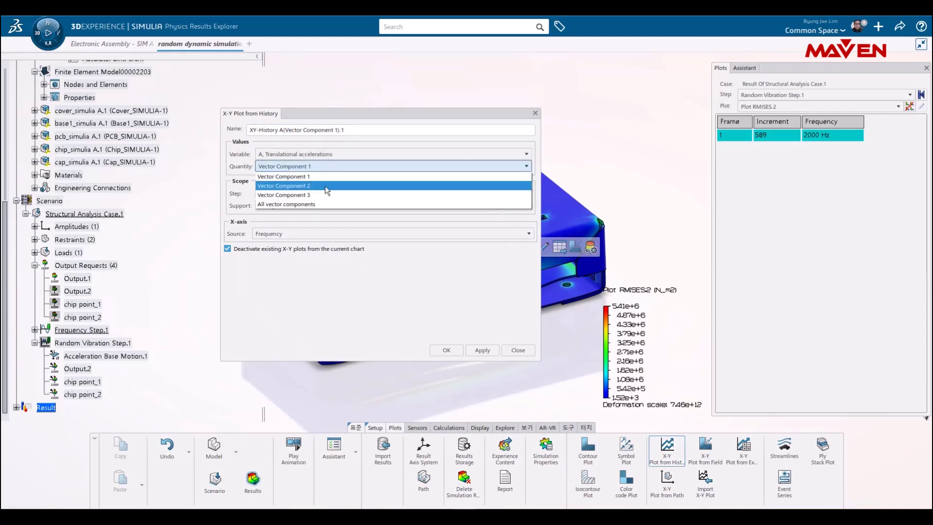
left_click(325, 186)
Step: Plot the acceleration at chip point_1 against Frequency for Random Vibration Step.1, and close the resulting chart
left_click(325, 190)
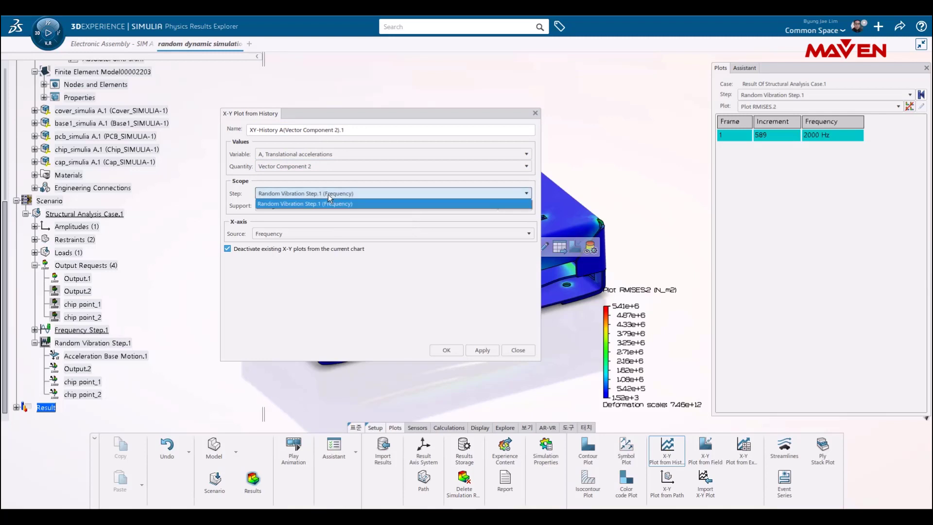
left_click(328, 194)
left_click(326, 205)
left_click(313, 225)
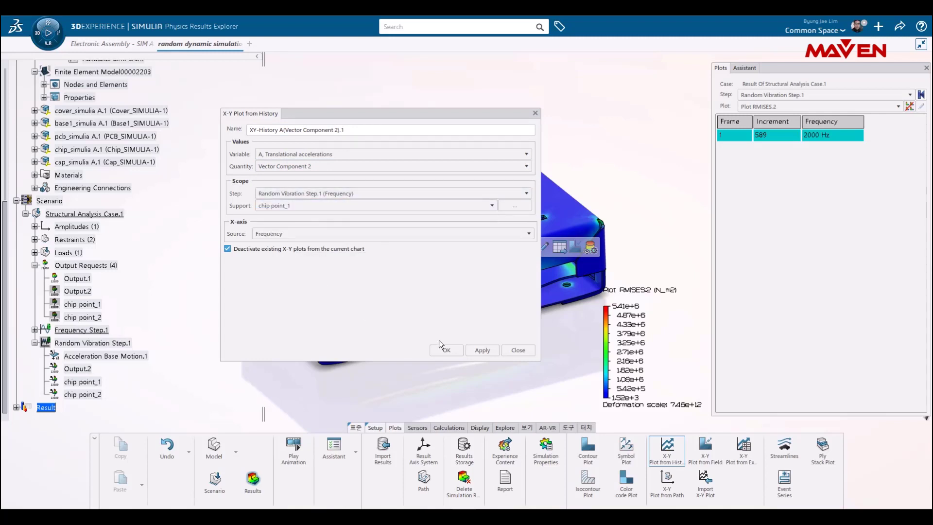
left_click(369, 233)
left_click(369, 238)
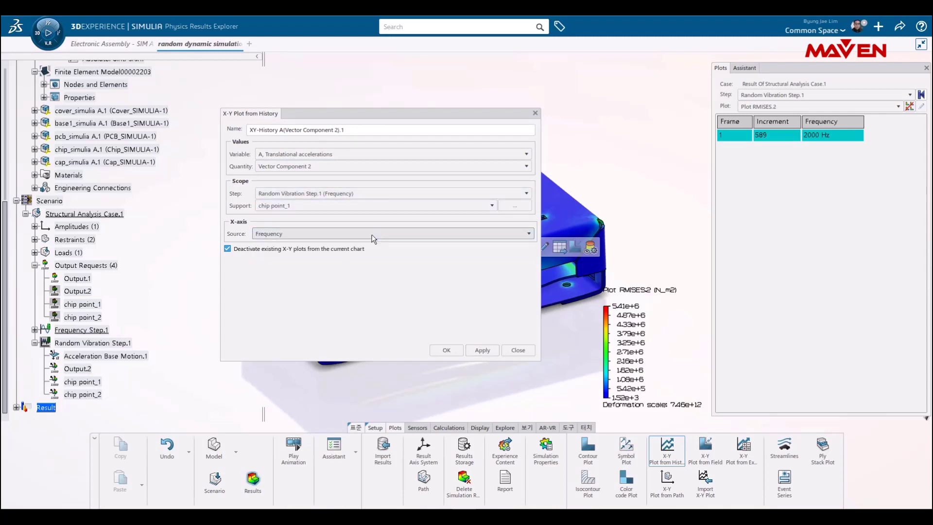
left_click(471, 351)
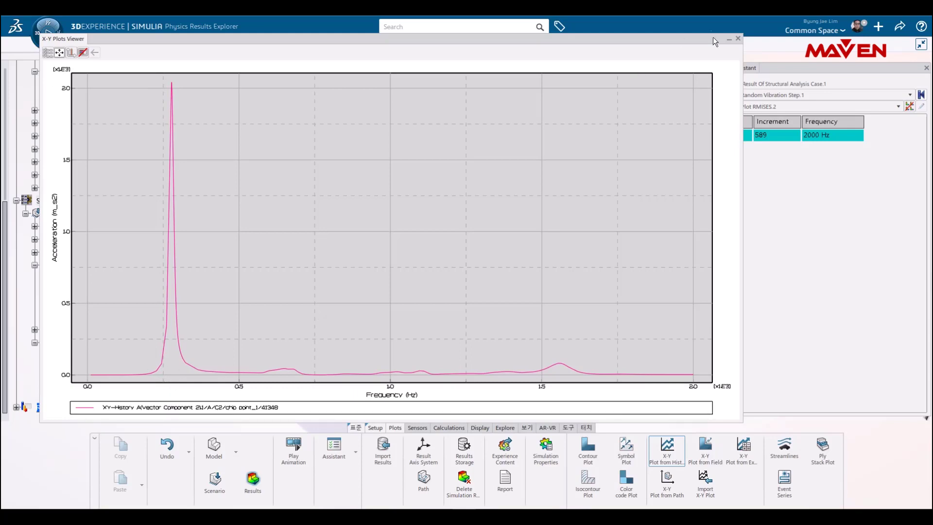
left_click(738, 38)
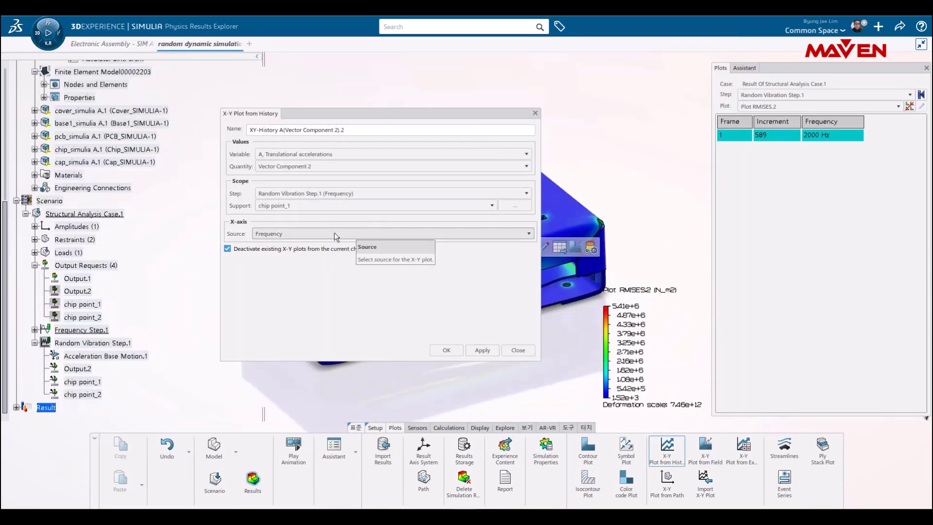
Step: Plot the same Vector Component 2 acceleration history for the chip point_2 support
left_click(321, 206)
left_click(295, 234)
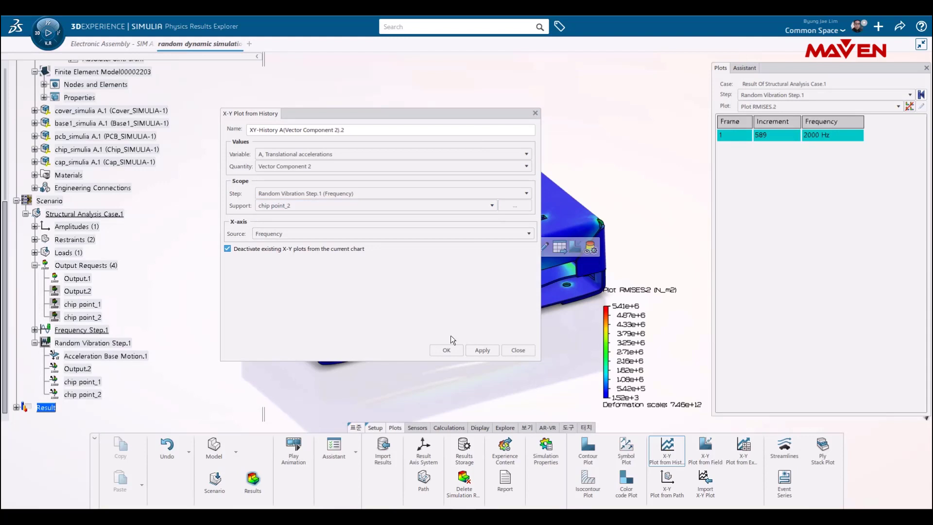
left_click(482, 351)
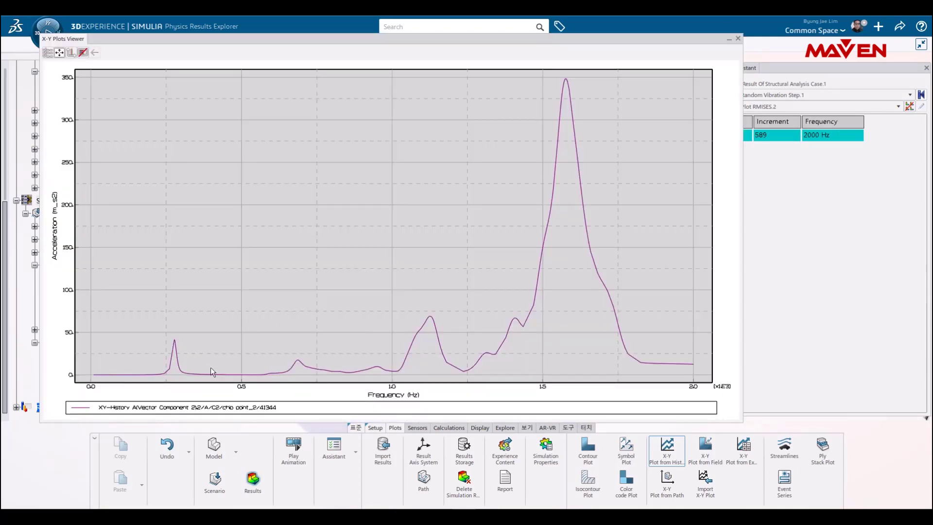